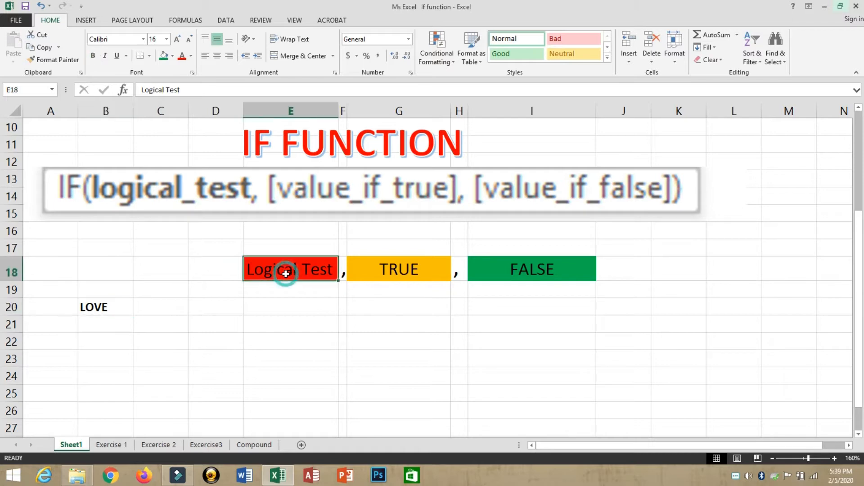
Go through the Logical Test, TRUE and FALSE headings in row 18 and the LOVE entry in B20.
{"action": "key", "text": "Right"}
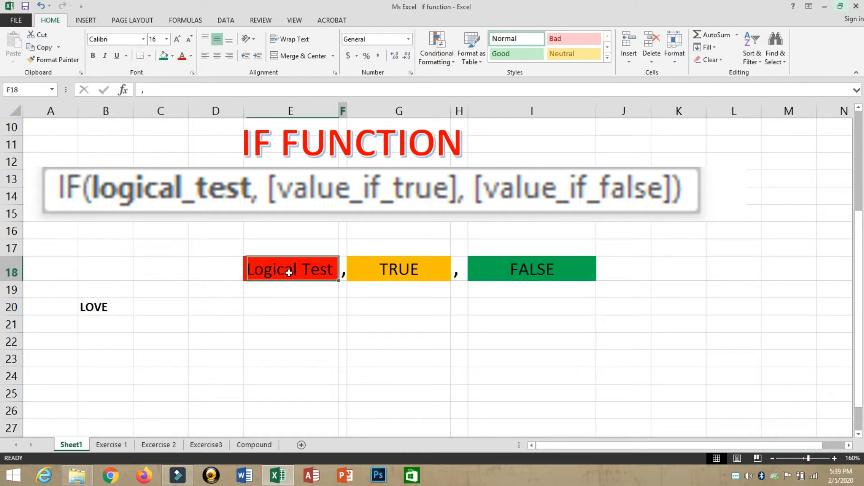
{"action": "key", "text": "Right"}
{"action": "key", "text": "Right"}
{"action": "key", "text": "Right"}
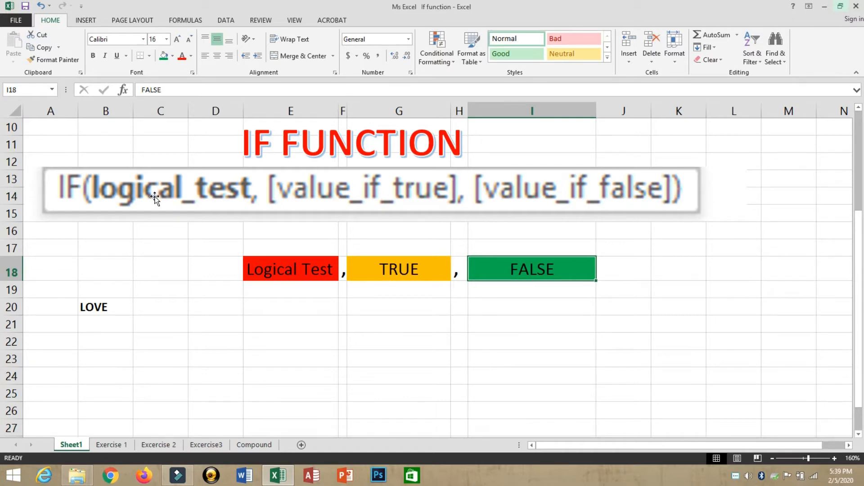
{"action": "left_click", "coordinate": [90, 306]}
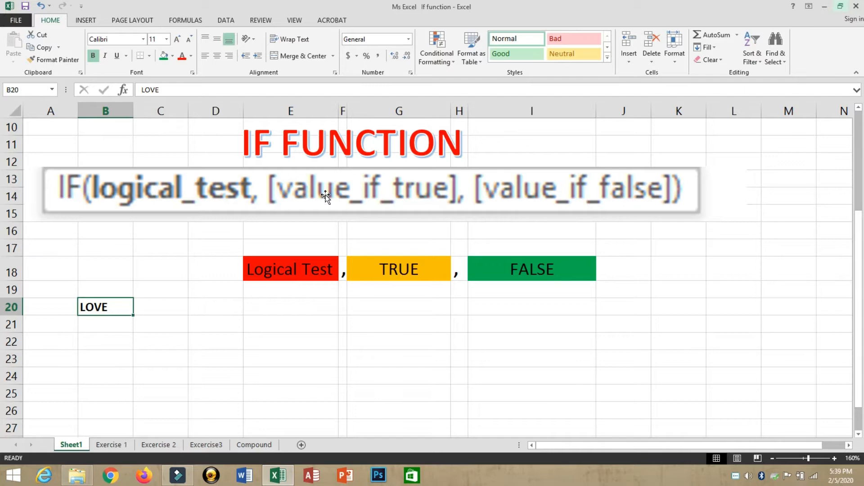
{"action": "left_click", "coordinate": [109, 310]}
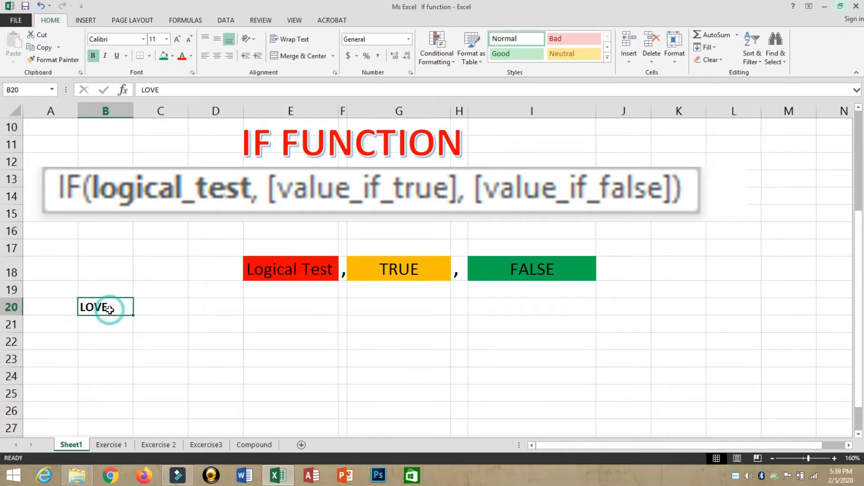
Enter 143 in G19, below the TRUE heading.
{"action": "left_click", "coordinate": [381, 295]}
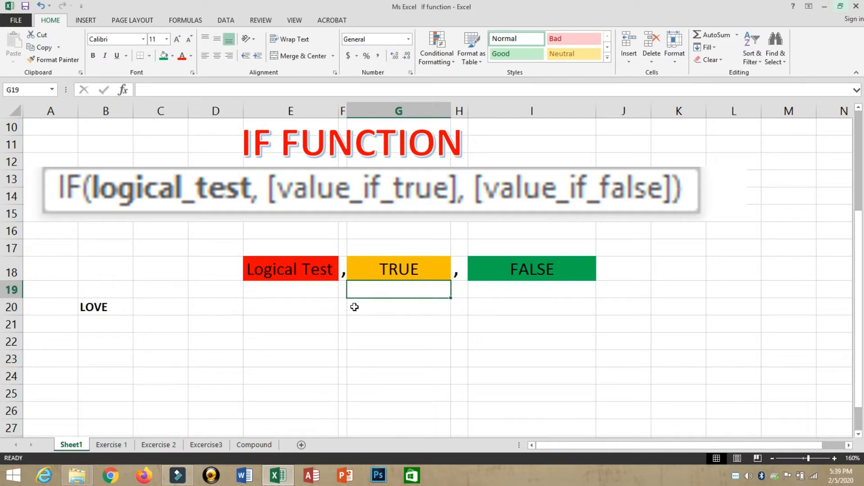
{"action": "type", "text": "143"}
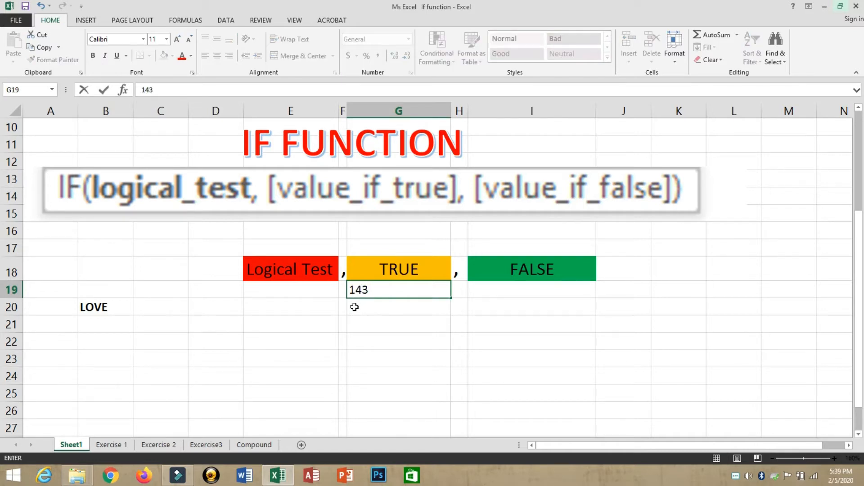
{"action": "key", "text": "Left"}
{"action": "key", "text": "Left"}
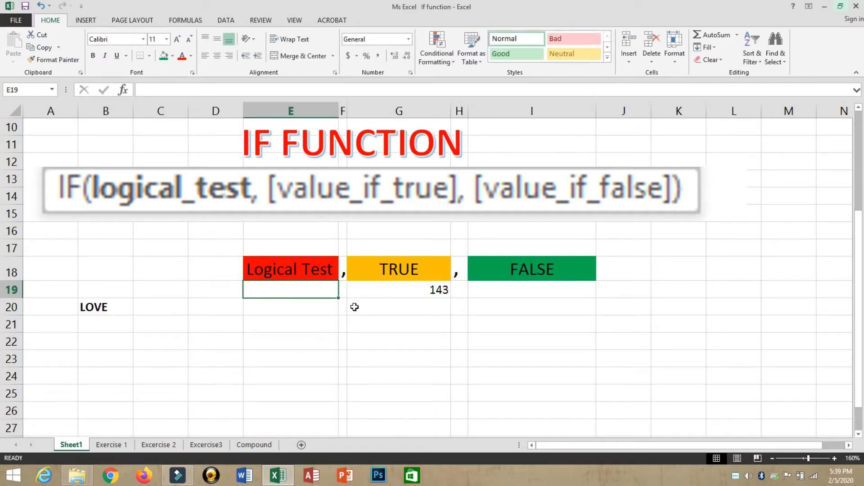
Replace the word in B20 with MAD.
{"action": "key", "text": "Right"}
{"action": "key", "text": "Left"}
{"action": "key", "text": "Left"}
{"action": "key", "text": "Left"}
{"action": "key", "text": "Down"}
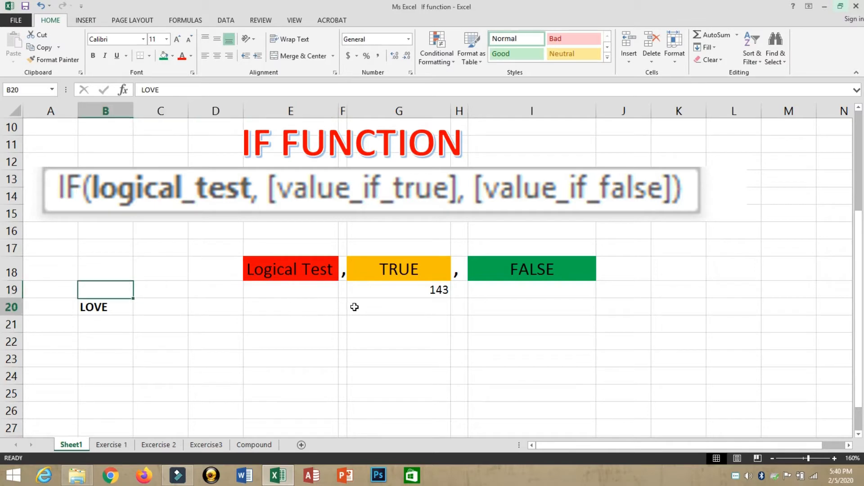
{"action": "type", "text": "MAD"}
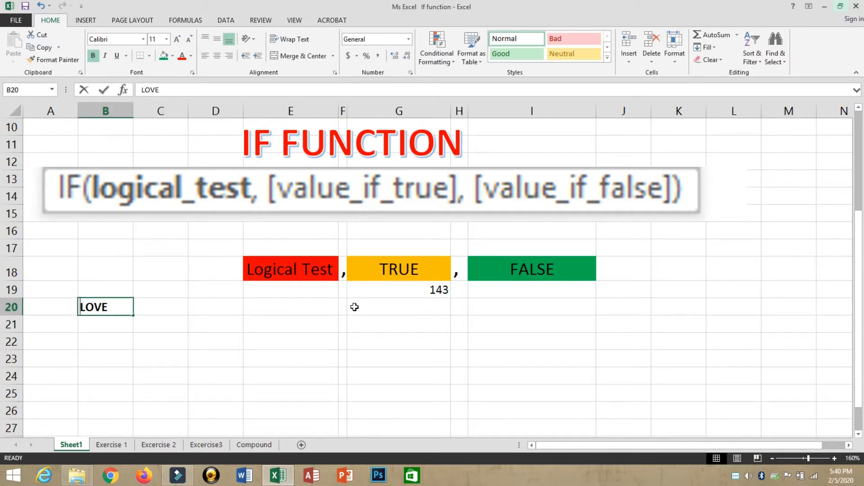
{"action": "key", "text": "Return"}
Enter SAD in I19, below the FALSE heading.
{"action": "key", "text": "Up"}
{"action": "key", "text": "Up"}
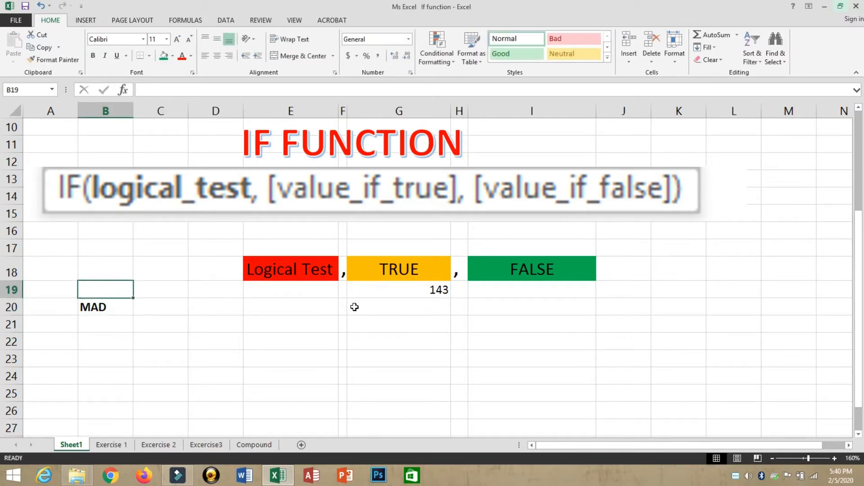
{"action": "key", "text": "Right"}
{"action": "key", "text": "Right"}
{"action": "key", "text": "Right"}
{"action": "key", "text": "Right"}
{"action": "key", "text": "Right"}
{"action": "key", "text": "Right"}
{"action": "key", "text": "Right"}
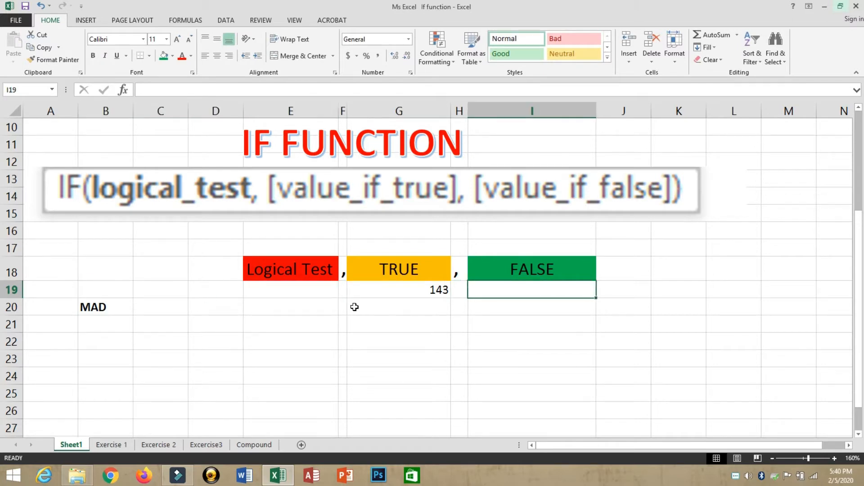
{"action": "type", "text": "SAD"}
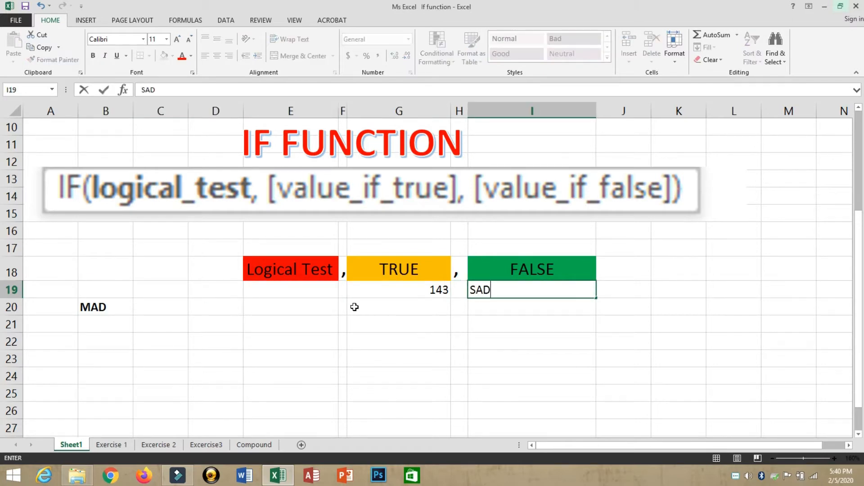
{"action": "key", "text": "Return"}
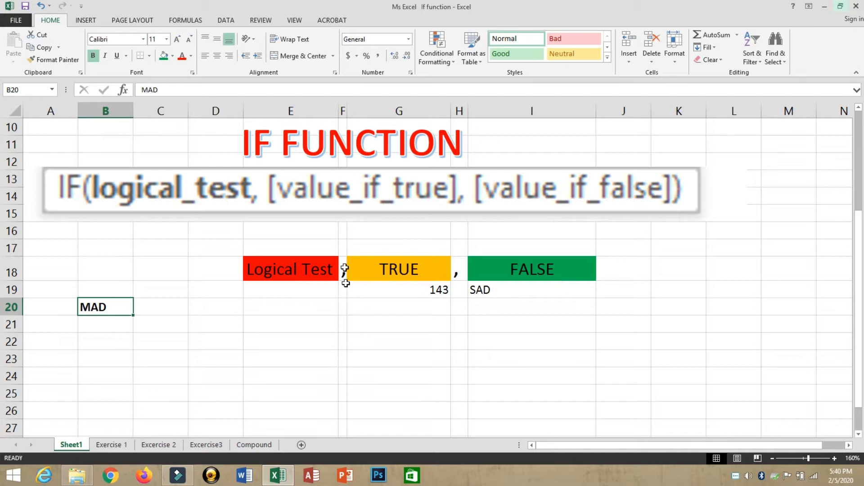
Move the IF syntax picture slightly right and down so it sits closer above the row 18 headings.
{"action": "left_click_drag", "start_coordinate": [312, 196], "coordinate": [376, 208]}
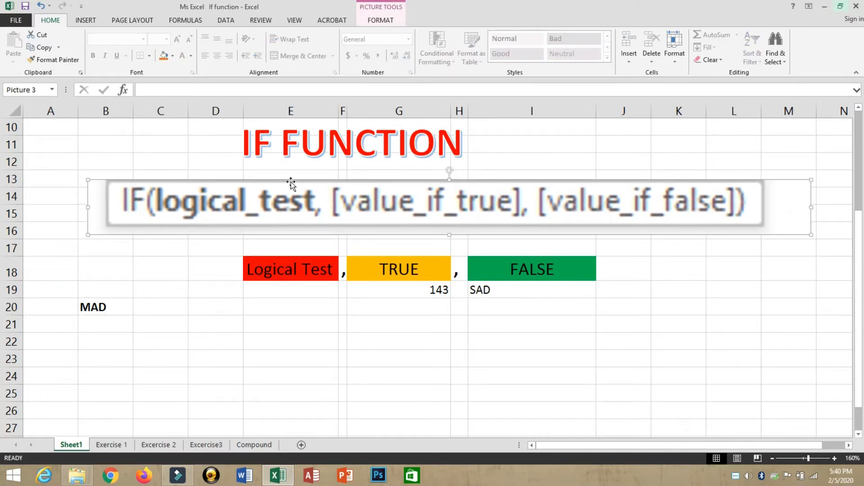
Fill MAD down from B20 into B21 and set B20 to LOVE.
{"action": "left_click", "coordinate": [116, 308]}
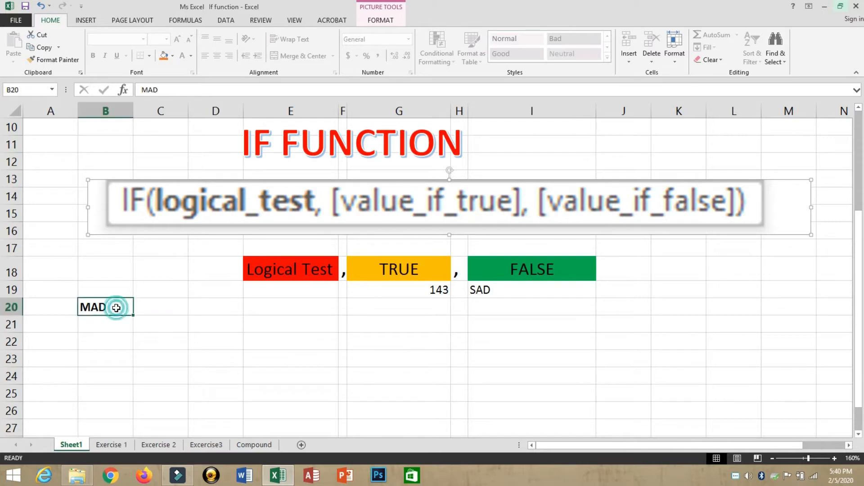
{"action": "key", "text": "Return"}
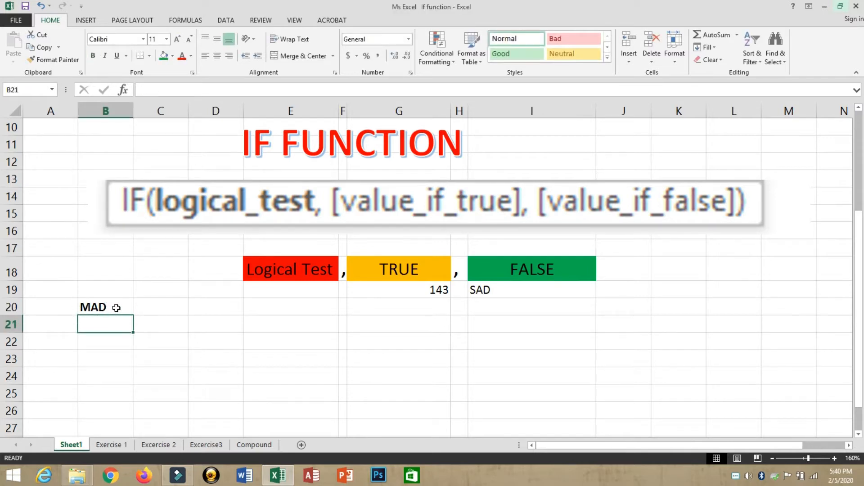
{"action": "key", "text": "ctrl+d"}
{"action": "left_click", "coordinate": [117, 307]}
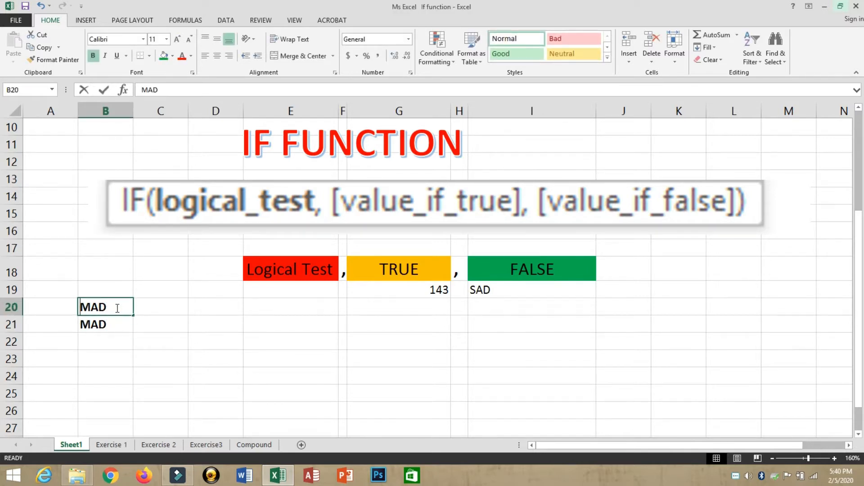
{"action": "type", "text": "LOVE"}
{"action": "key", "text": "Tab"}
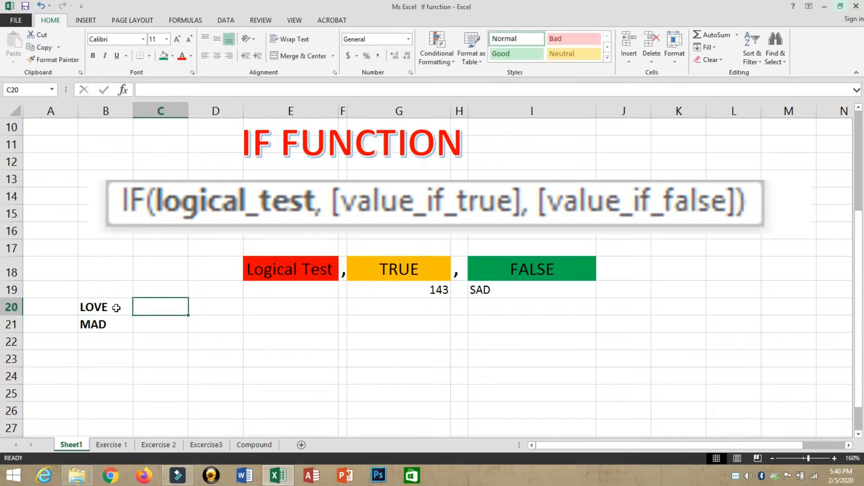
Start an IF formula in D20 with the logical test B20="LOVE".
{"action": "left_click", "coordinate": [117, 308]}
{"action": "key", "text": "Right"}
{"action": "key", "text": "Right"}
{"action": "key", "text": "Right"}
{"action": "key", "text": "Right"}
{"action": "key", "text": "Right"}
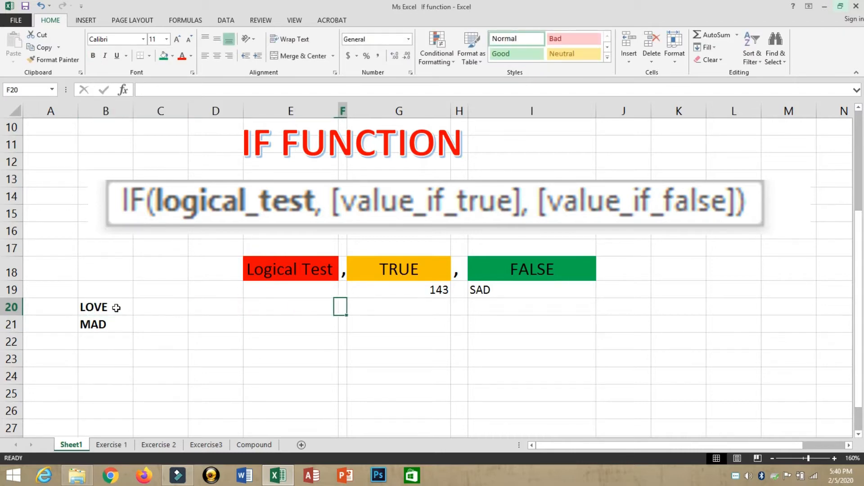
{"action": "key", "text": "Left"}
{"action": "key", "text": "Left"}
{"action": "key", "text": "Left"}
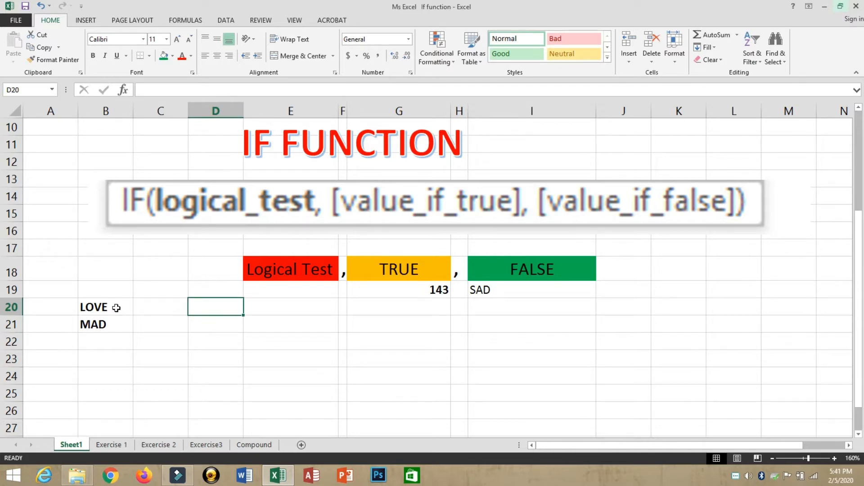
{"action": "type", "text": "="}
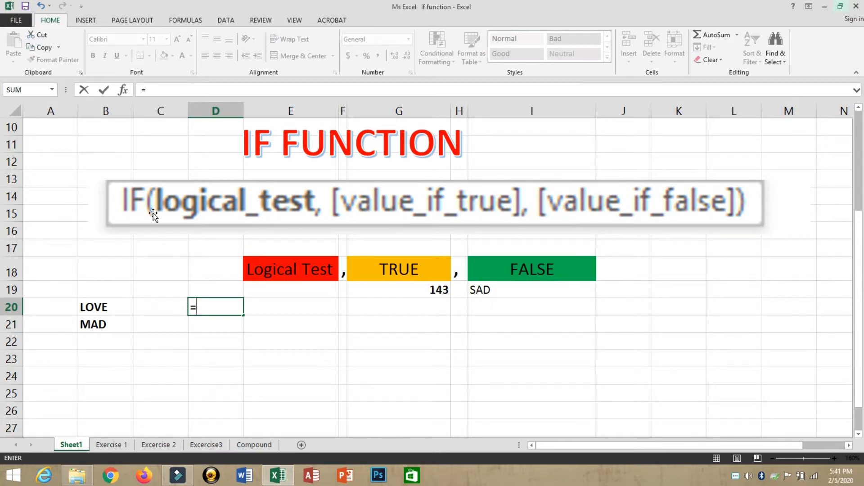
{"action": "type", "text": "IF"}
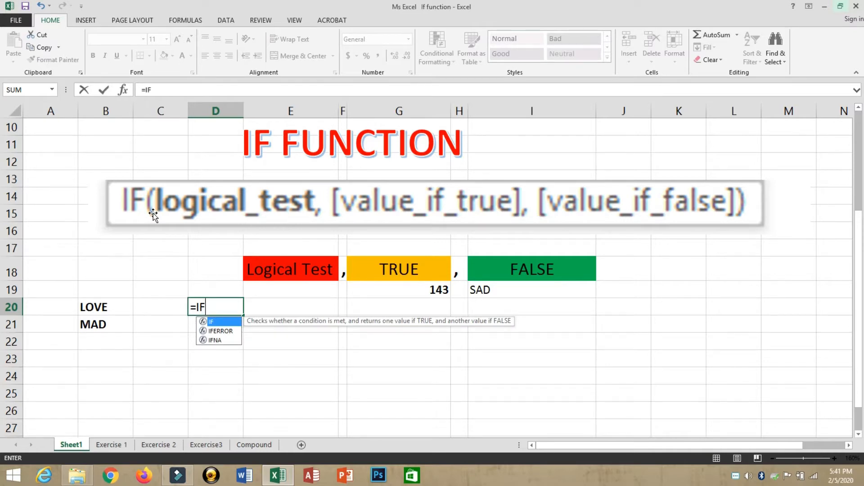
{"action": "type", "text": "("}
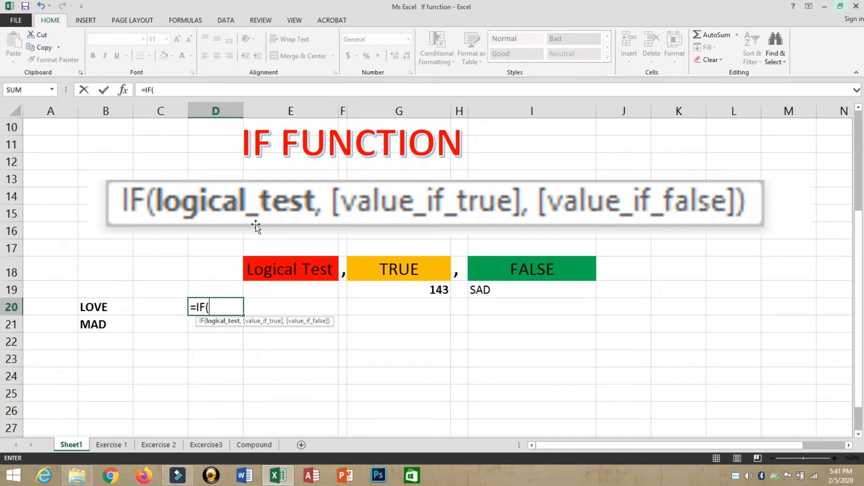
{"action": "left_click", "coordinate": [87, 307]}
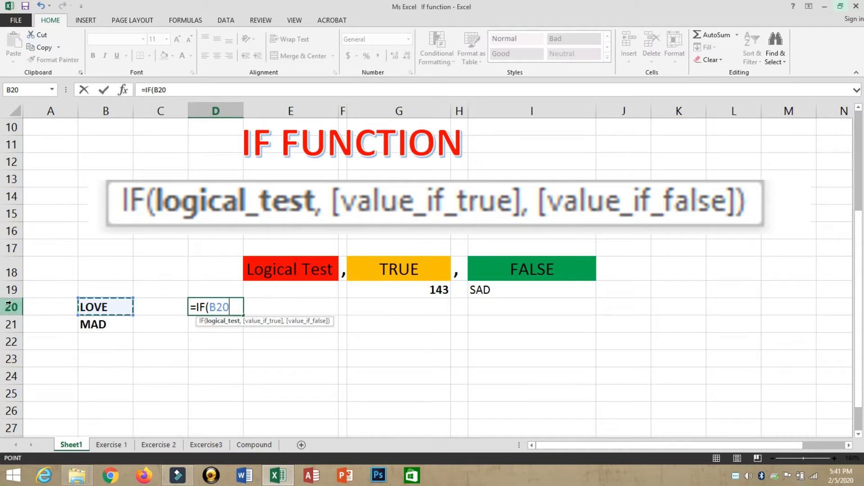
{"action": "type", "text": "="}
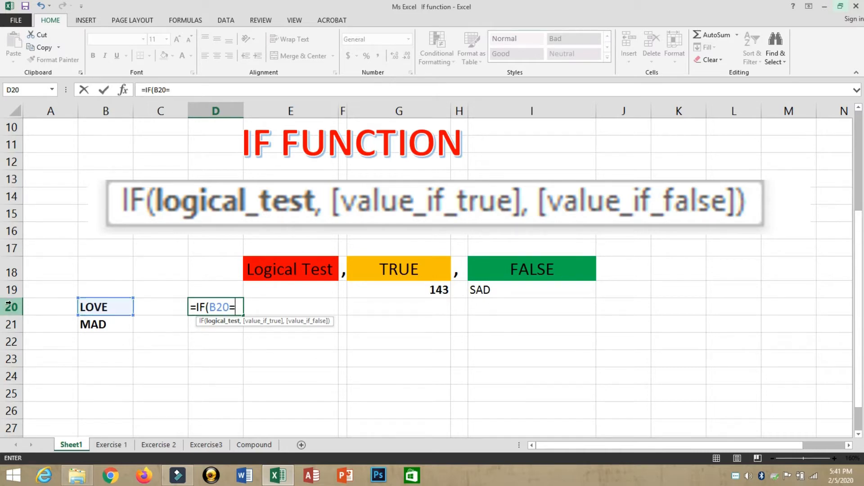
{"action": "type", "text": "\"LOVE\""}
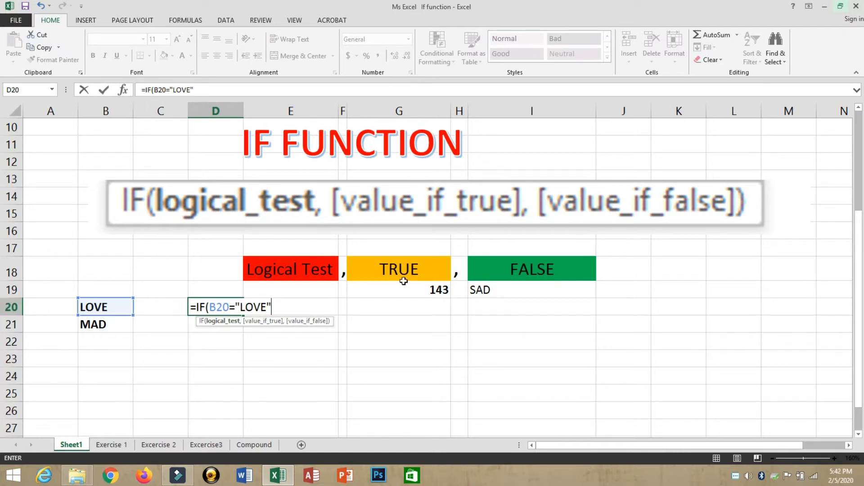
Add 143 as the value if true and "SAD" as the value if false to the D20 formula.
{"action": "type", "text": ","}
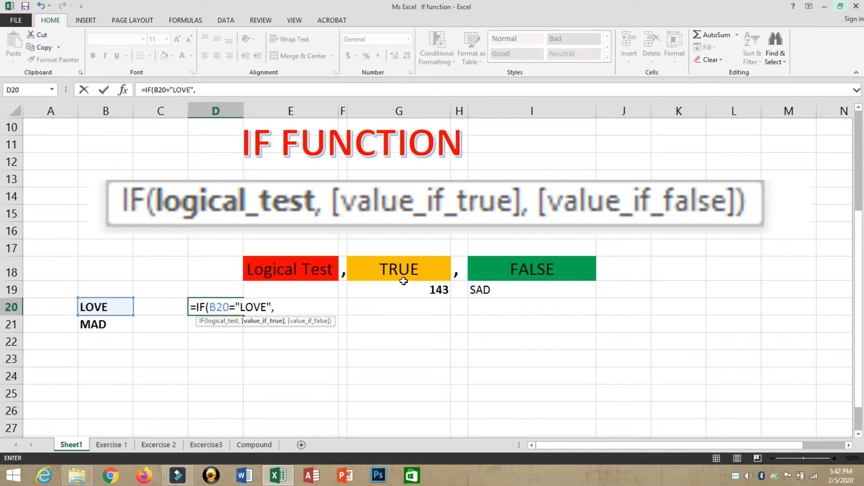
{"action": "type", "text": "143"}
{"action": "type", "text": ","}
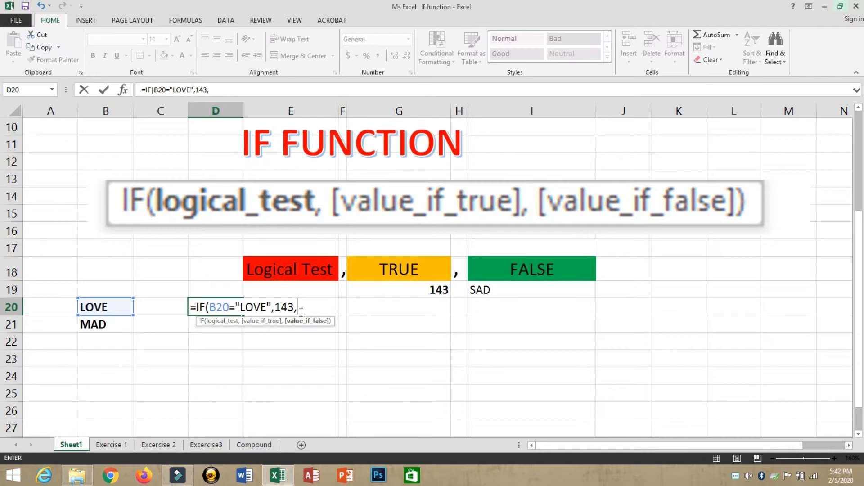
{"action": "type", "text": "\"SAD\""}
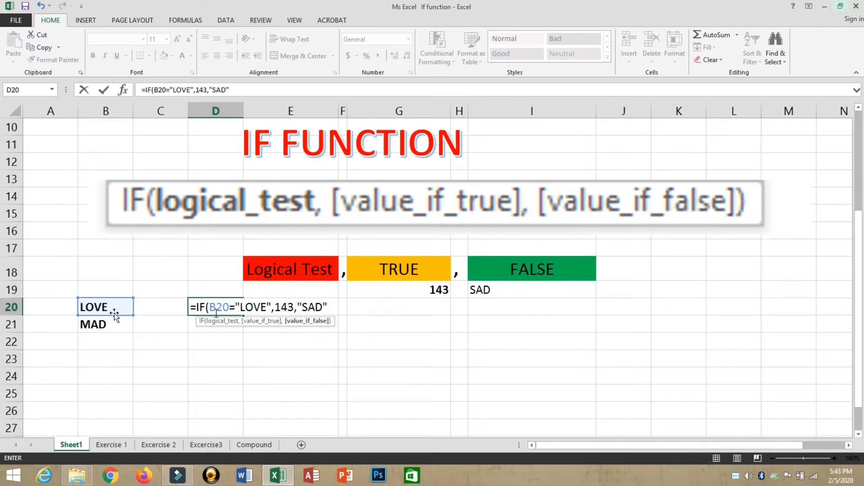
Examine the LOVE, 143 and SAD arguments of the IF formula in D20.
{"action": "left_click", "coordinate": [239, 307]}
{"action": "left_click_drag", "start_coordinate": [239, 307], "coordinate": [264, 307]}
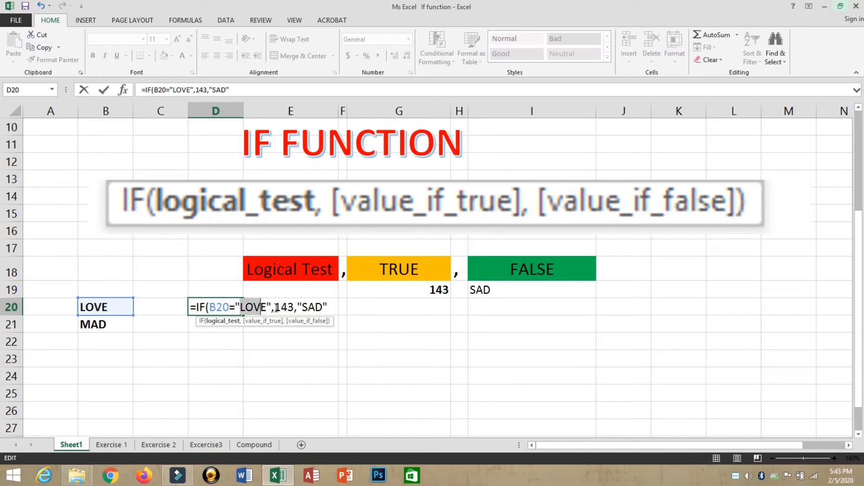
{"action": "left_click_drag", "start_coordinate": [275, 307], "coordinate": [289, 308]}
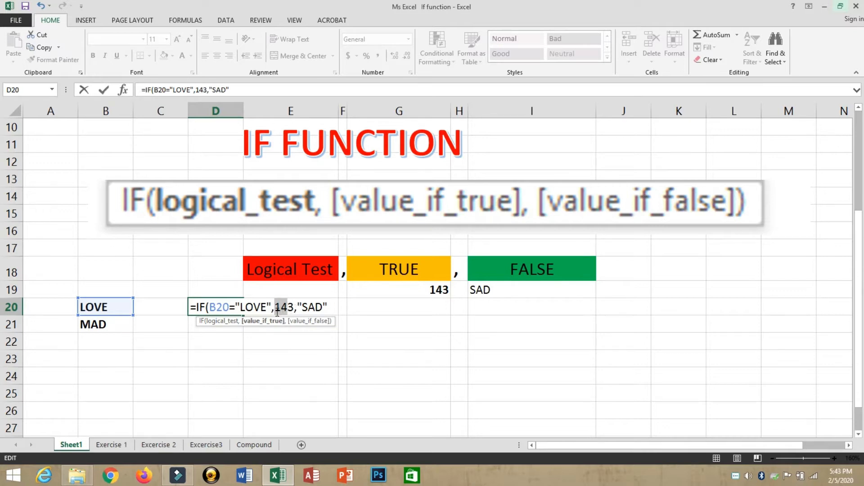
{"action": "left_click_drag", "start_coordinate": [240, 309], "coordinate": [262, 306]}
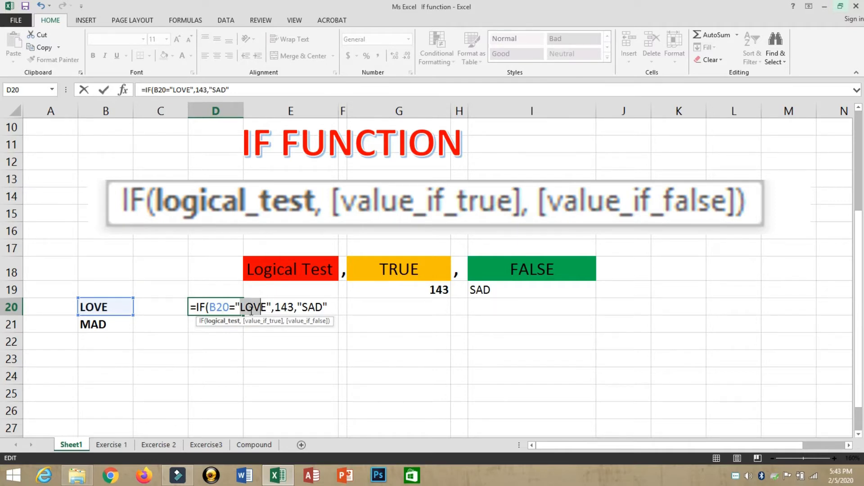
{"action": "left_click", "coordinate": [239, 305]}
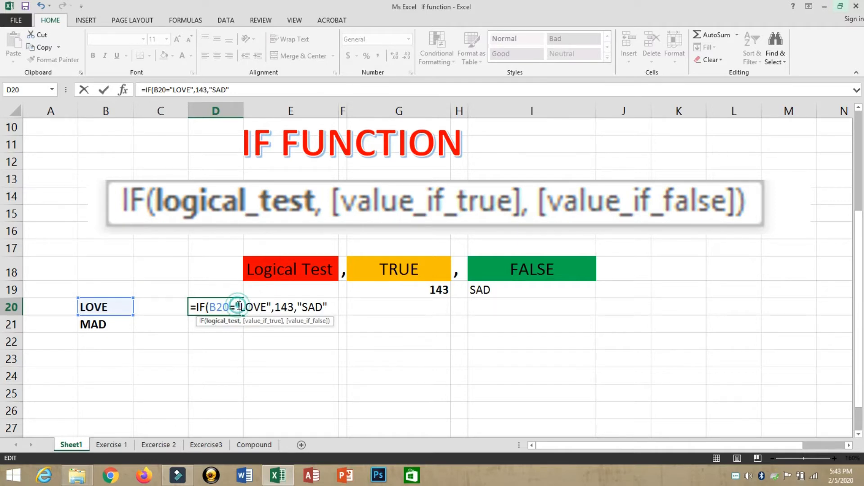
{"action": "left_click", "coordinate": [277, 307]}
{"action": "left_click_drag", "start_coordinate": [276, 307], "coordinate": [294, 308]}
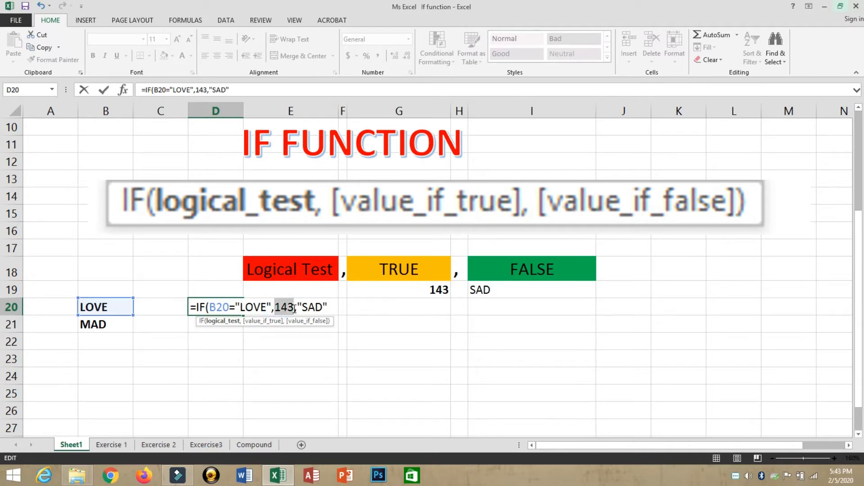
{"action": "left_click", "coordinate": [316, 309]}
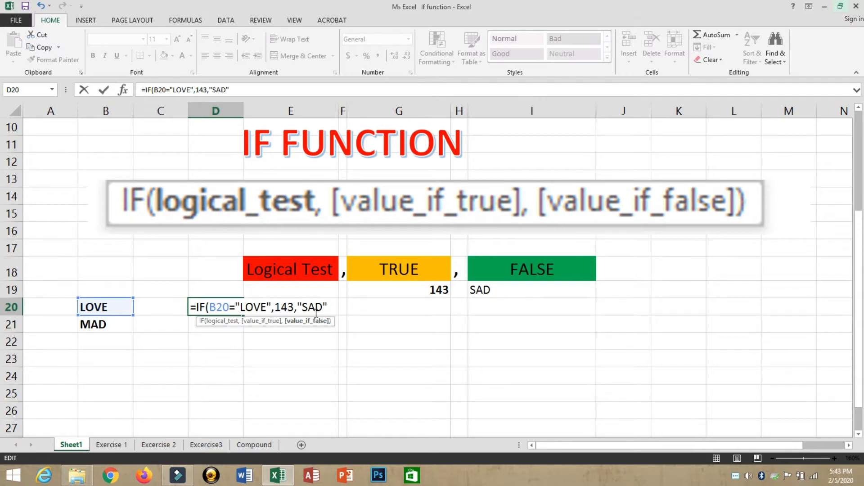
Close the IF formula in D20 with a parenthesis and enter it.
{"action": "type", "text": ")"}
{"action": "left_click", "coordinate": [207, 308]}
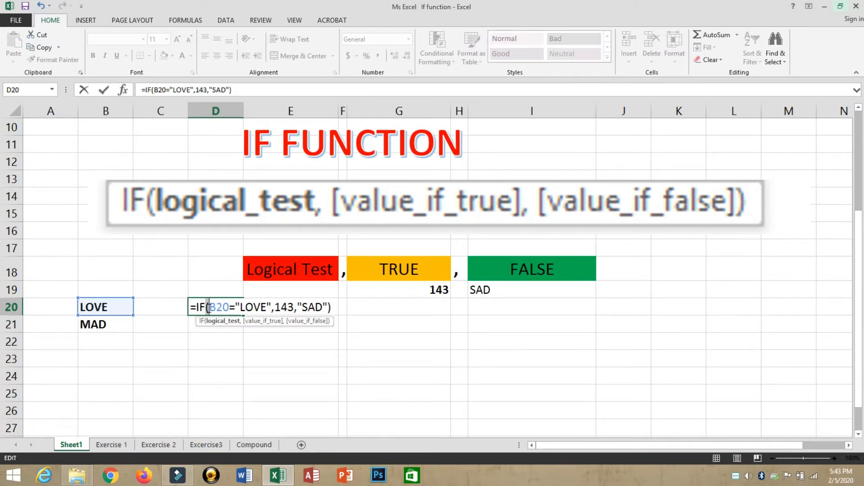
{"action": "left_click", "coordinate": [328, 308]}
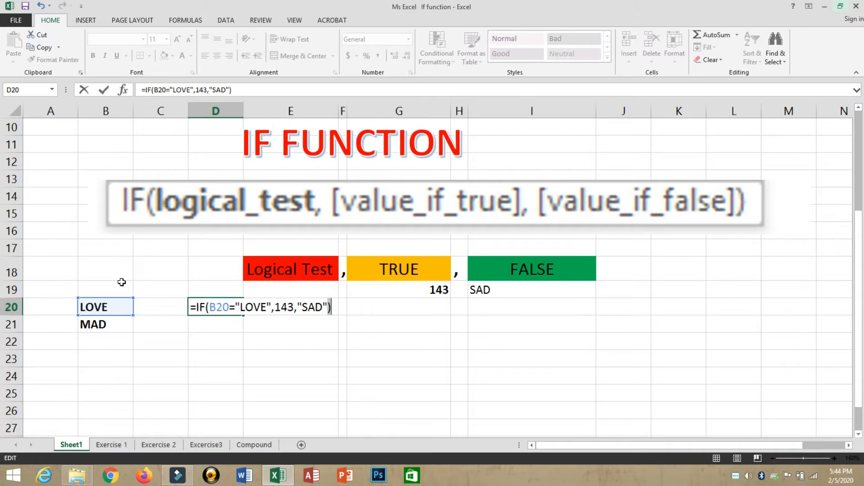
{"action": "key", "text": "Return"}
{"action": "key", "text": "Up"}
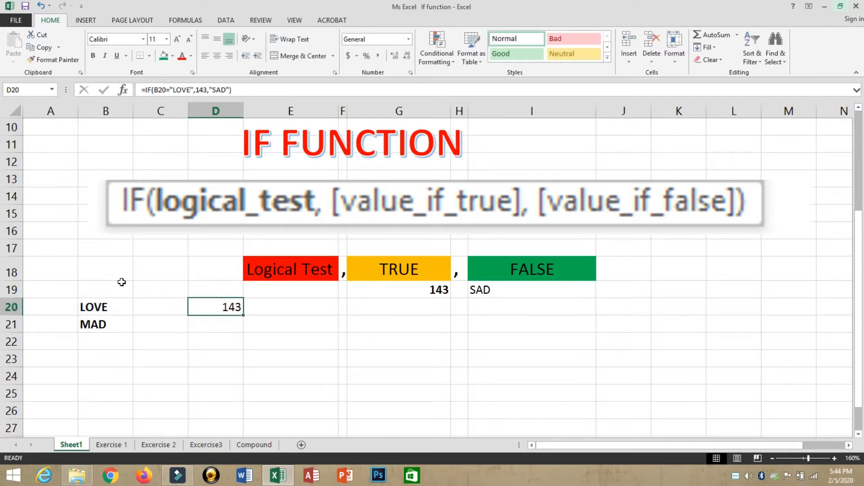
Format D20 as centred, bold red text on a yellow fill.
{"action": "left_click", "coordinate": [214, 55]}
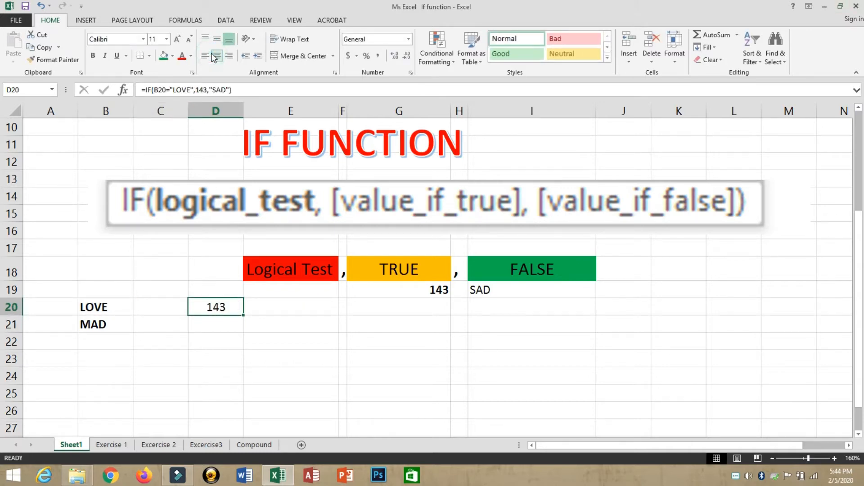
{"action": "key", "text": "ctrl+b"}
{"action": "left_click", "coordinate": [92, 308]}
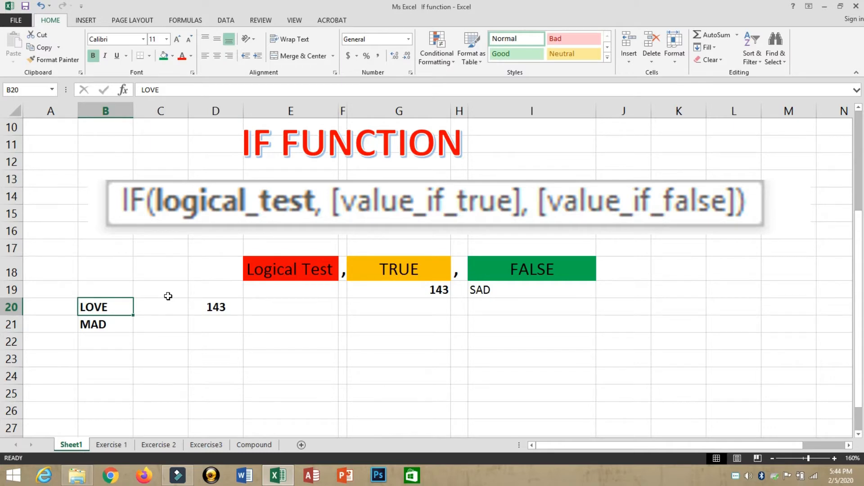
{"action": "left_click", "coordinate": [201, 305]}
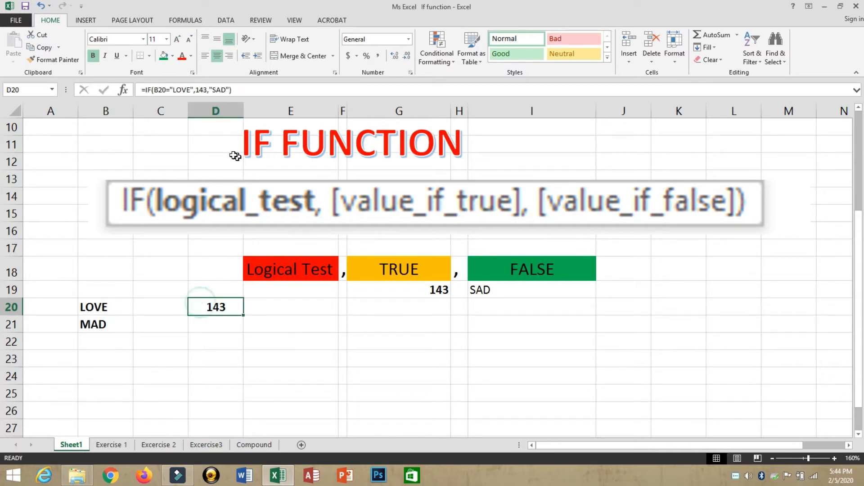
{"action": "left_click", "coordinate": [173, 56]}
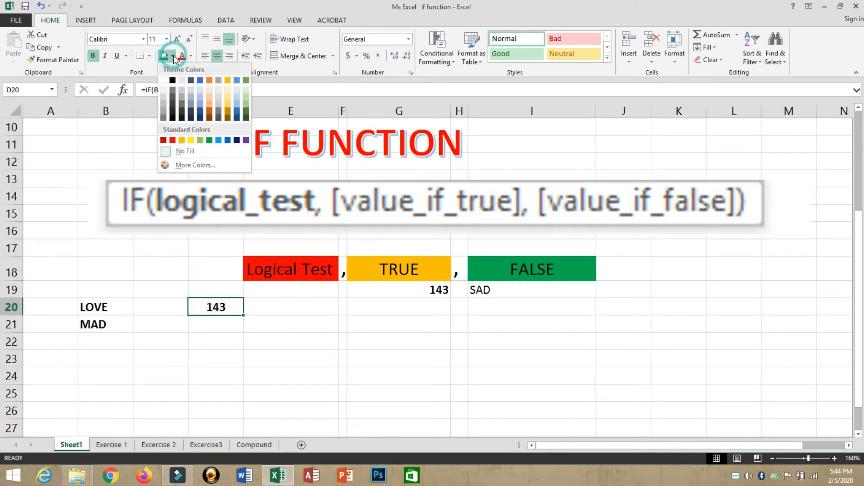
{"action": "left_click", "coordinate": [191, 140]}
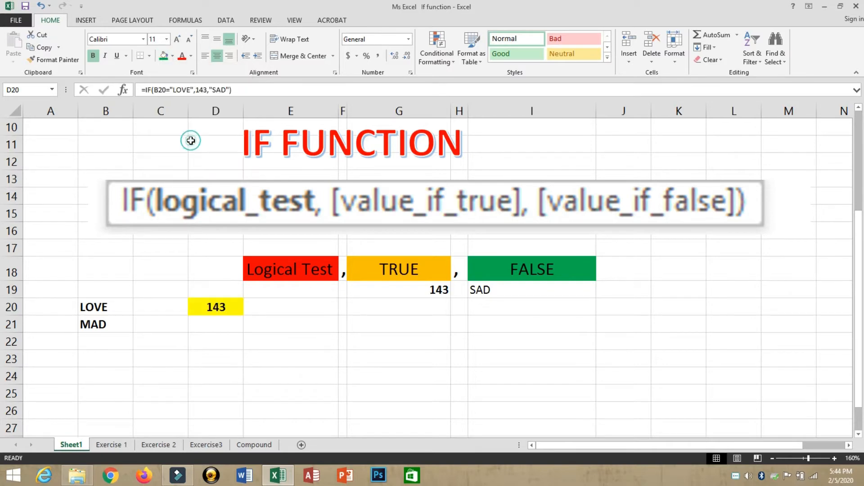
{"action": "left_click", "coordinate": [182, 56]}
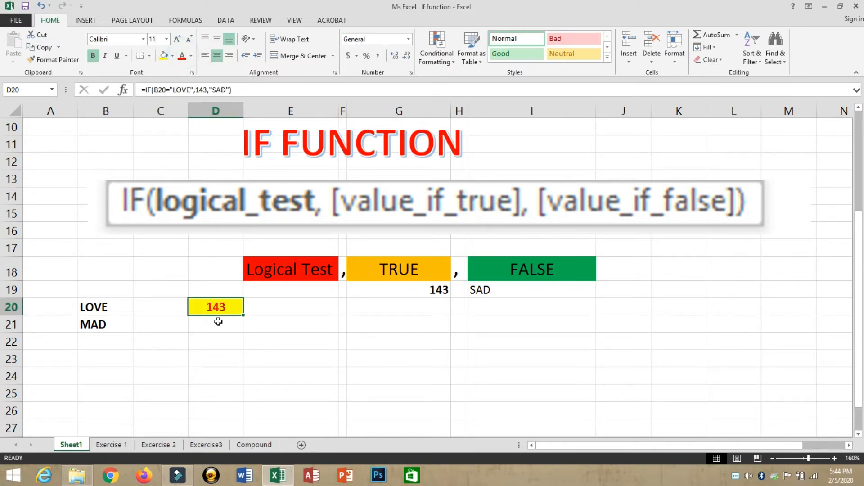
Clear the text MAD from cell B21.
{"action": "left_click", "coordinate": [89, 320]}
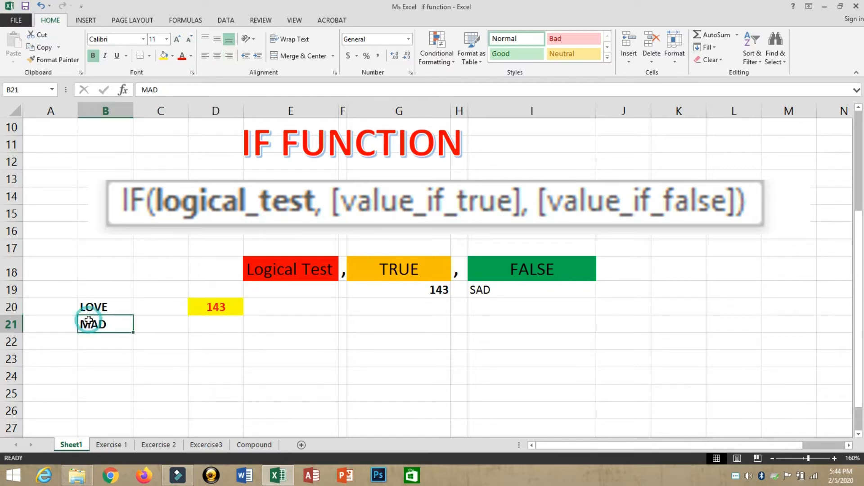
{"action": "key", "text": "Delete"}
{"action": "key", "text": "Up"}
{"action": "key", "text": "Right"}
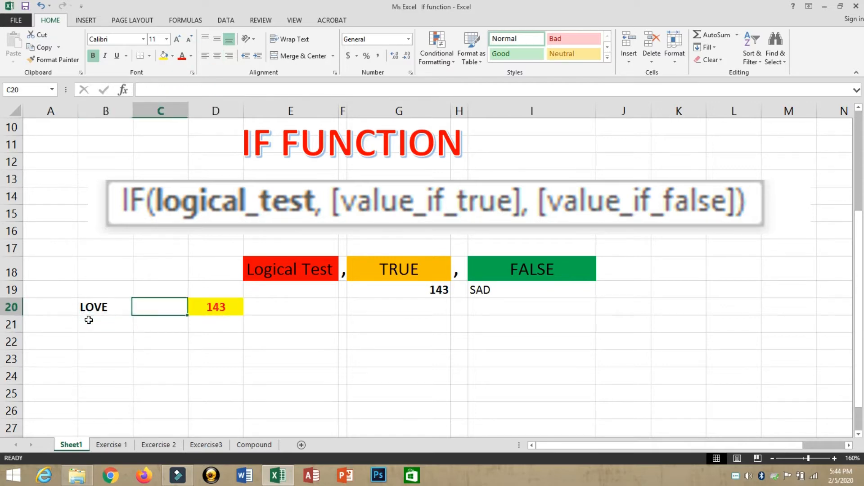
Compare the word in B20 with the result in D20 and the logical test of its IF formula.
{"action": "key", "text": "Right"}
{"action": "key", "text": "Left"}
{"action": "key", "text": "Left"}
{"action": "key", "text": "Right"}
{"action": "key", "text": "Right"}
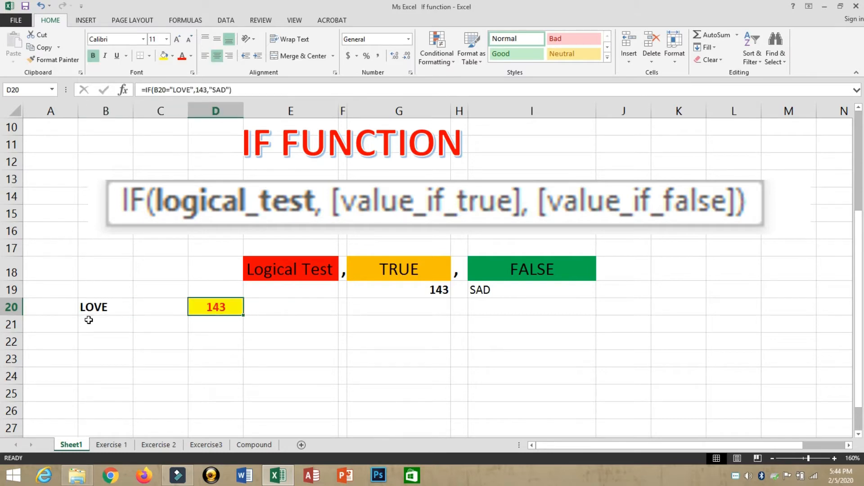
{"action": "key", "text": "Left"}
{"action": "key", "text": "Left"}
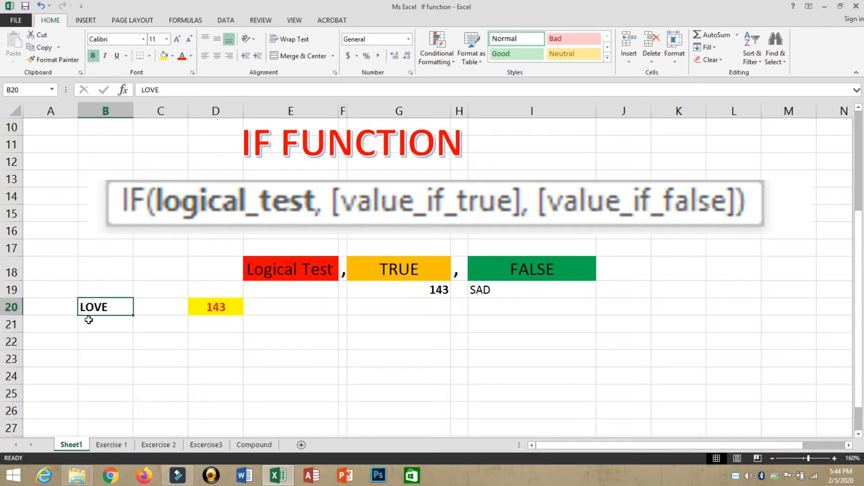
{"action": "key", "text": "Right"}
{"action": "key", "text": "Right"}
{"action": "key", "text": "Right"}
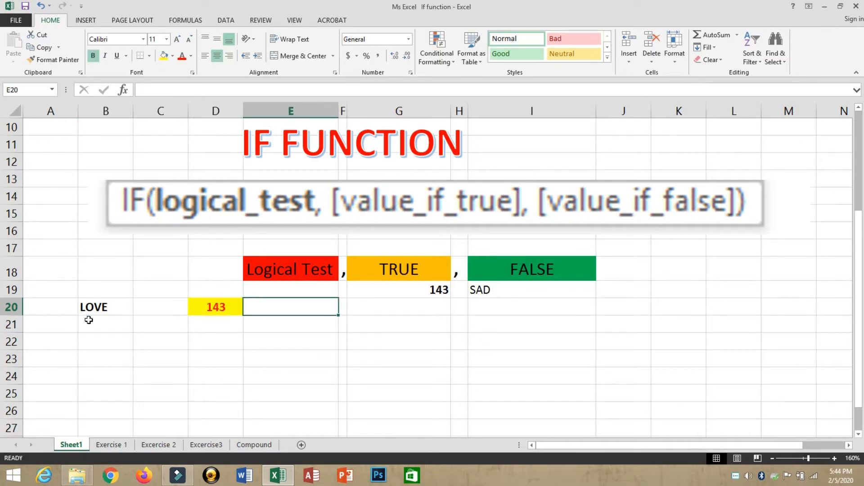
{"action": "left_click", "coordinate": [210, 311]}
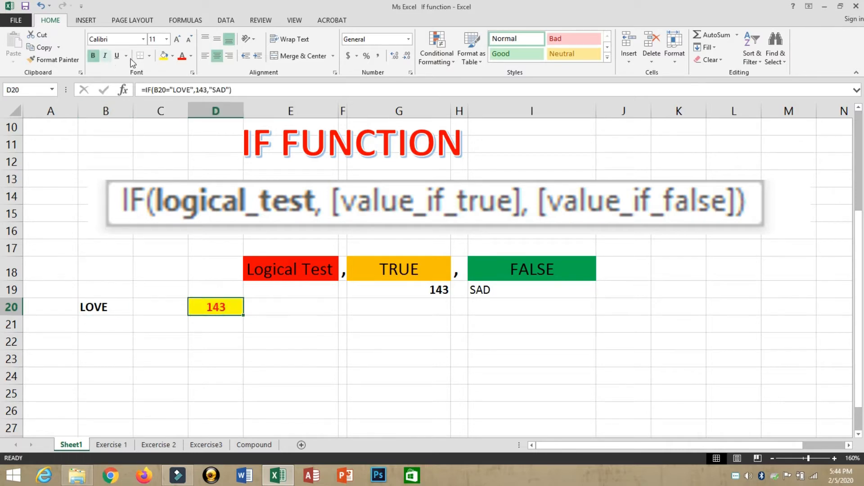
{"action": "left_click", "coordinate": [173, 90]}
{"action": "double_click", "coordinate": [178, 91]}
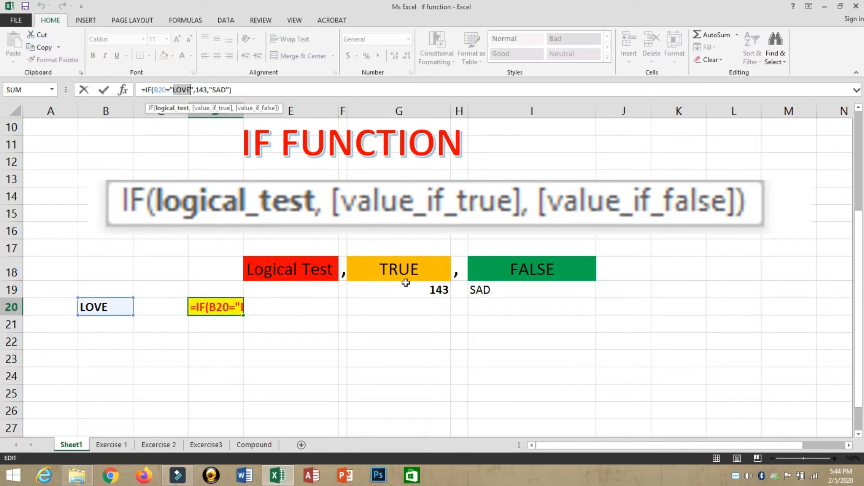
{"action": "key", "text": "Escape"}
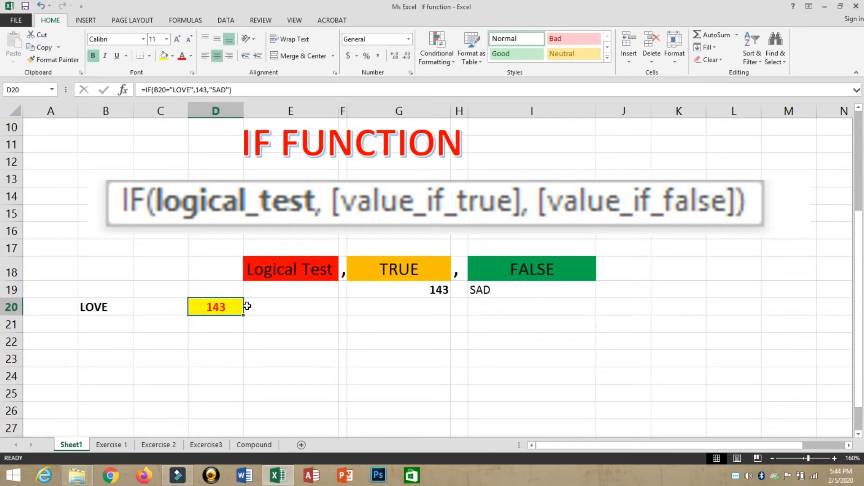
{"action": "left_click", "coordinate": [113, 307]}
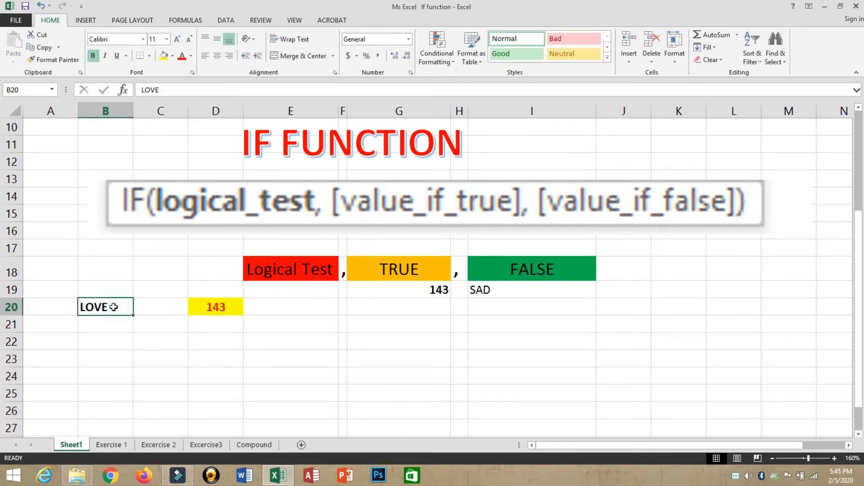
{"action": "left_click", "coordinate": [211, 307]}
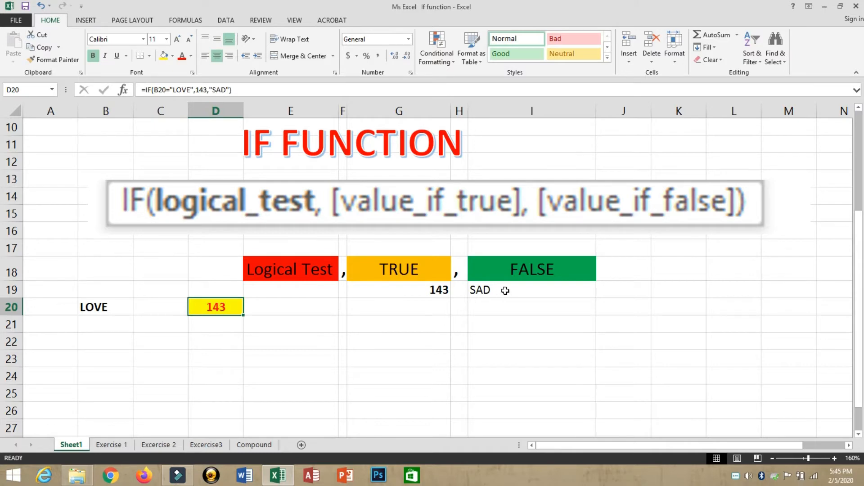
Set B20 to MAD to test the false case of the IF formula.
{"action": "left_click", "coordinate": [121, 308]}
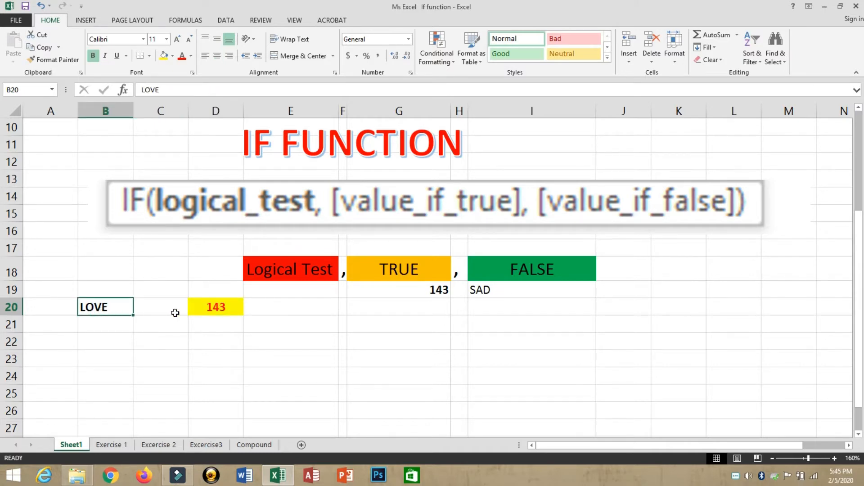
{"action": "type", "text": "MAD"}
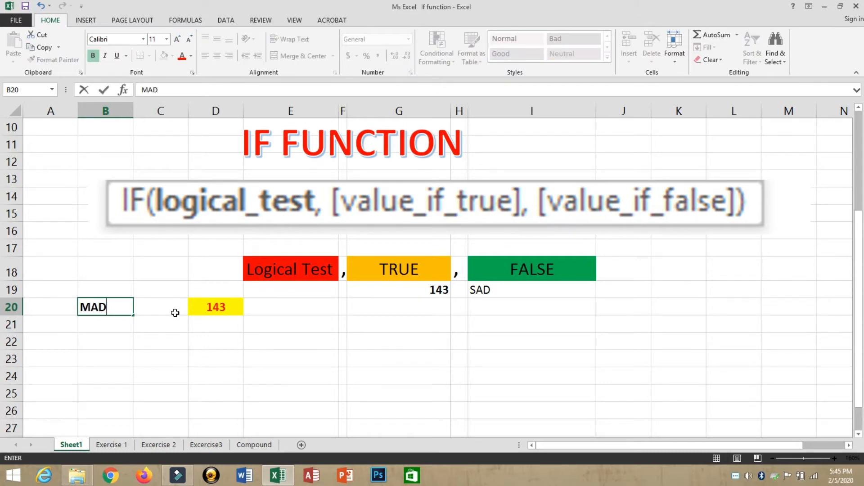
{"action": "key", "text": "Return"}
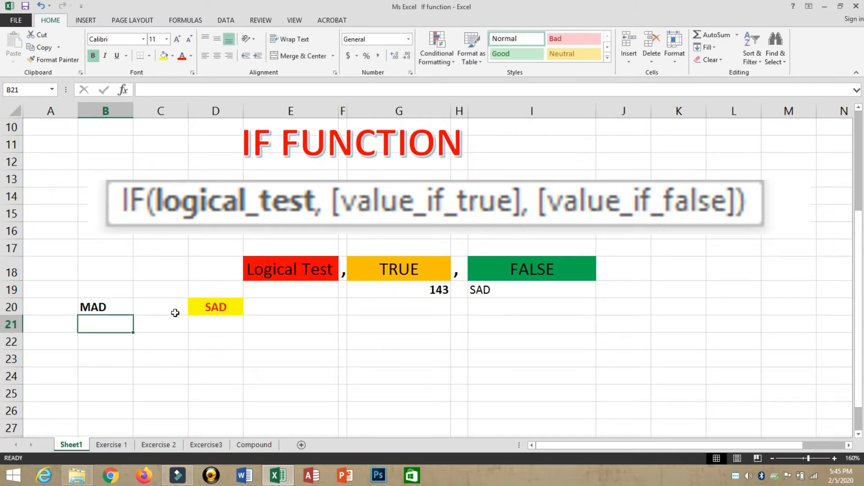
Compare the D20 result for the new B20 word with the TRUE and FALSE values listed in row 19.
{"action": "key", "text": "Up"}
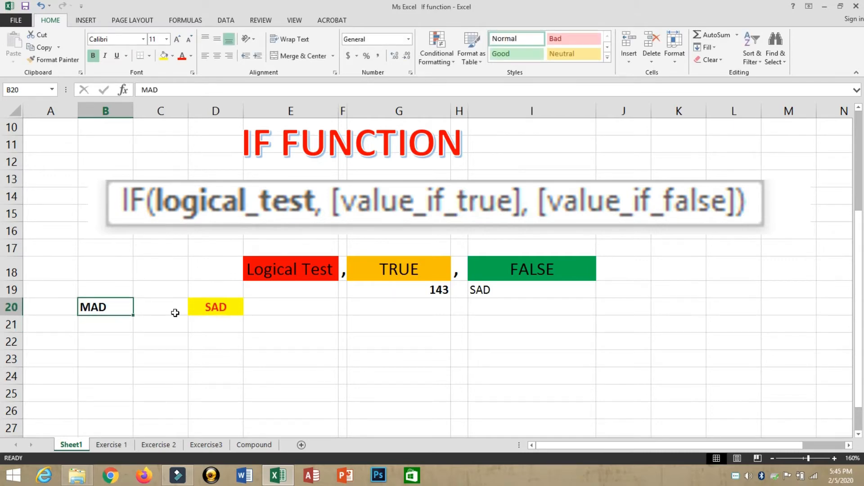
{"action": "key", "text": "Right"}
{"action": "key", "text": "Right"}
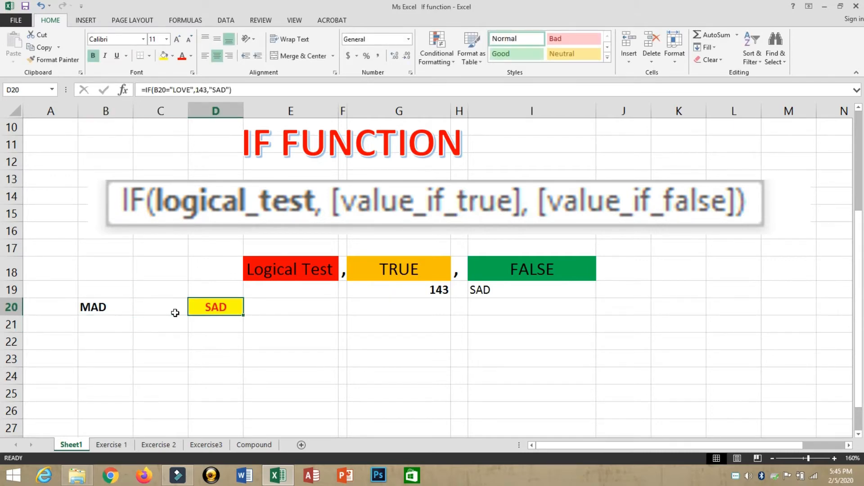
{"action": "key", "text": "Left"}
{"action": "key", "text": "Right"}
{"action": "key", "text": "Right"}
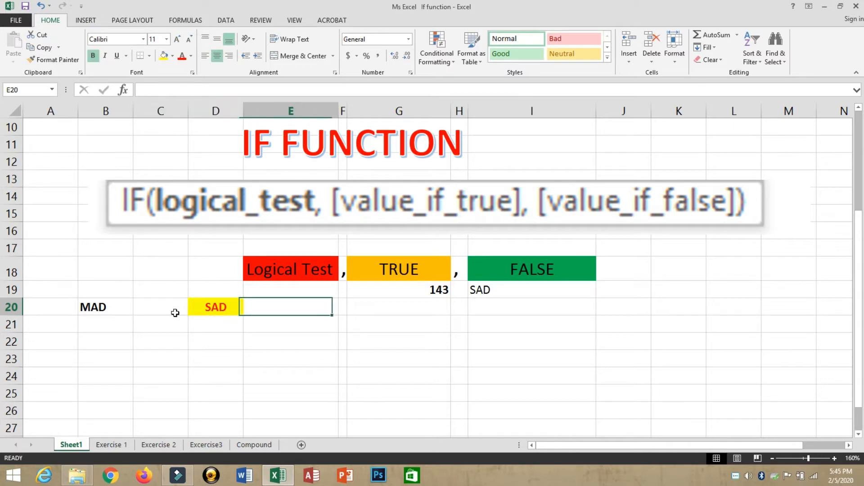
{"action": "key", "text": "Right"}
{"action": "key", "text": "Right"}
{"action": "key", "text": "Up"}
{"action": "key", "text": "Right"}
{"action": "key", "text": "Left"}
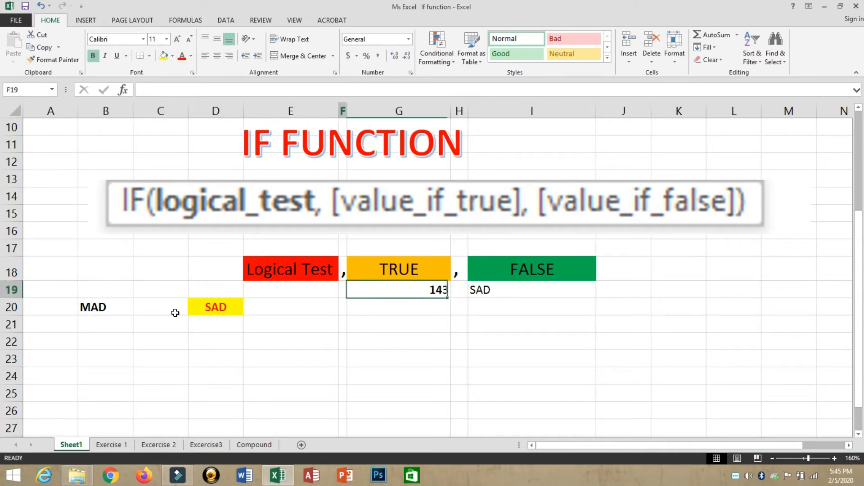
{"action": "key", "text": "Left"}
{"action": "key", "text": "Down"}
{"action": "key", "text": "Left"}
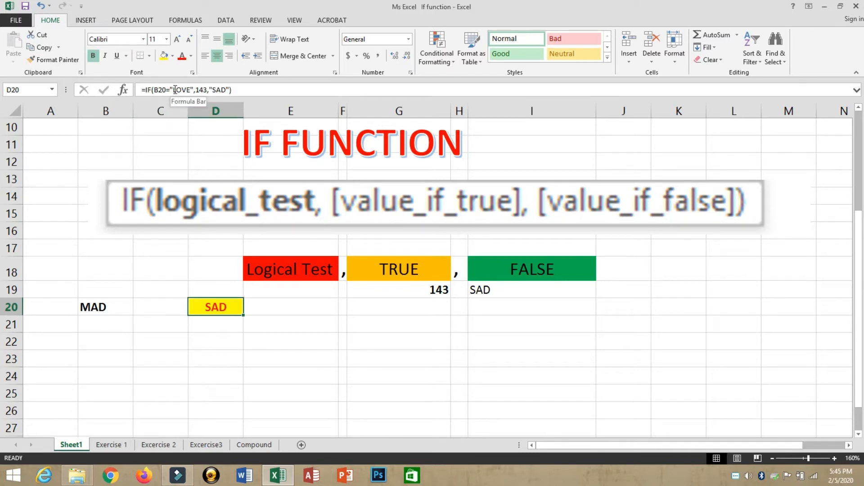
In the D20 IF formula, change the tested word to "SAD" and the value if true to 0.
{"action": "left_click_drag", "start_coordinate": [174, 90], "coordinate": [191, 89]}
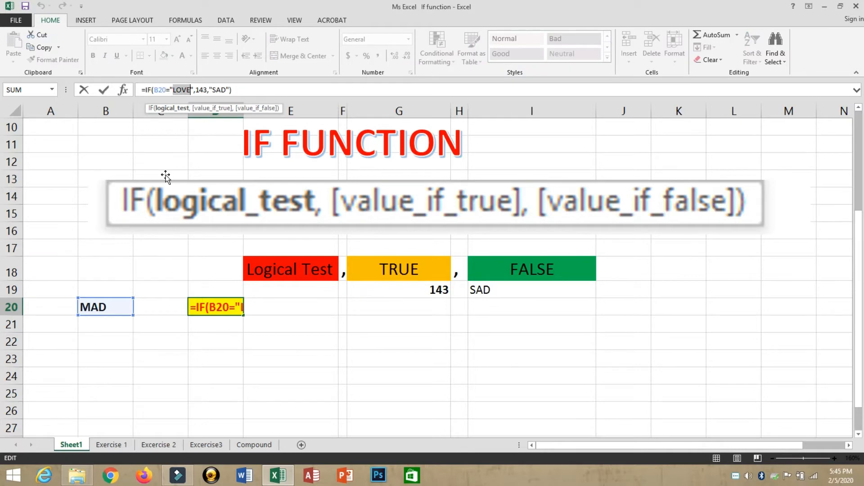
{"action": "type", "text": "SAD"}
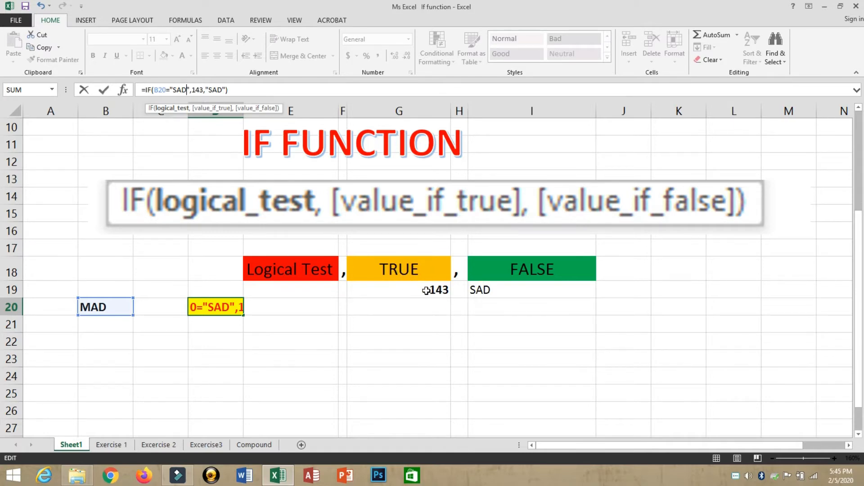
{"action": "left_click_drag", "start_coordinate": [192, 90], "coordinate": [205, 91]}
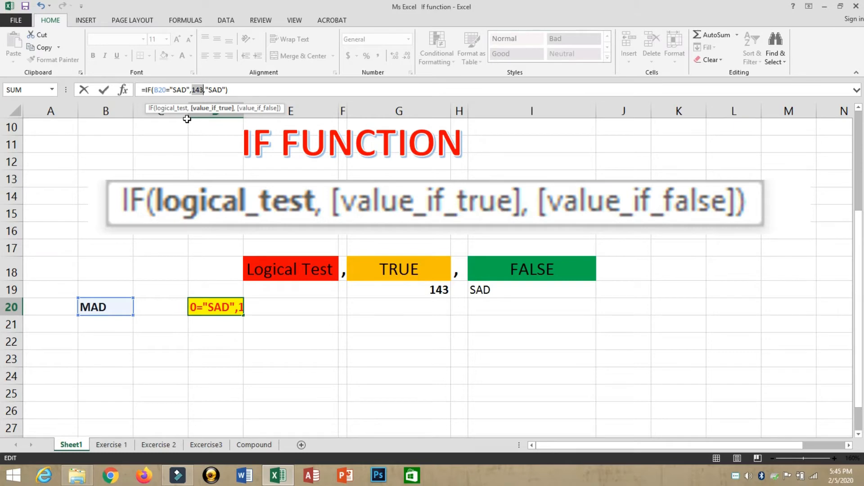
{"action": "type", "text": "0"}
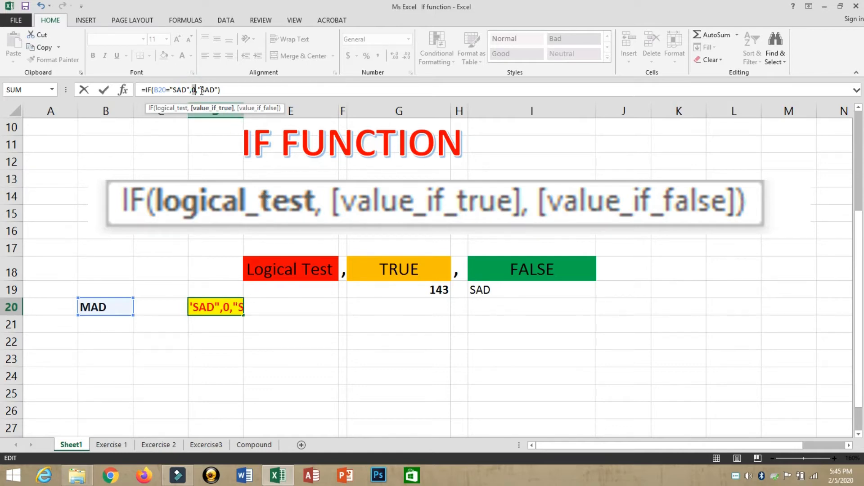
Set the value if false in the D20 formula to "HAPPY" and enter the formula as =IF(B20="SAD",0,"HAPPY").
{"action": "double_click", "coordinate": [215, 89]}
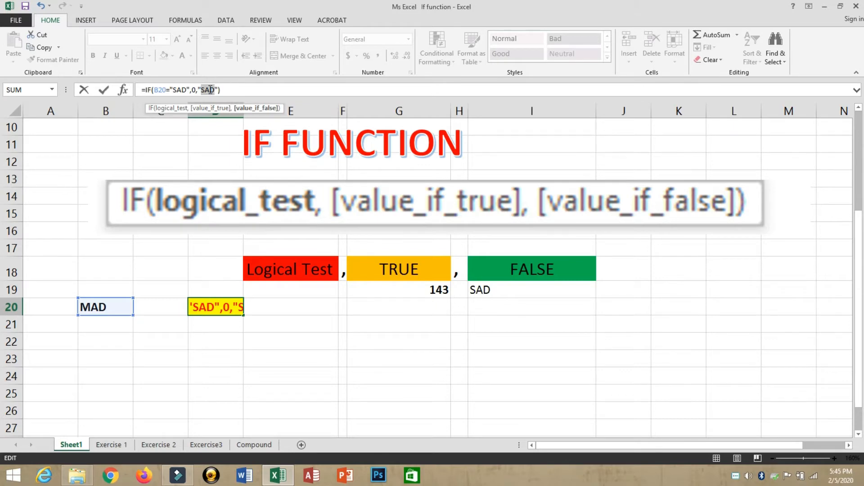
{"action": "type", "text": "HAPPY"}
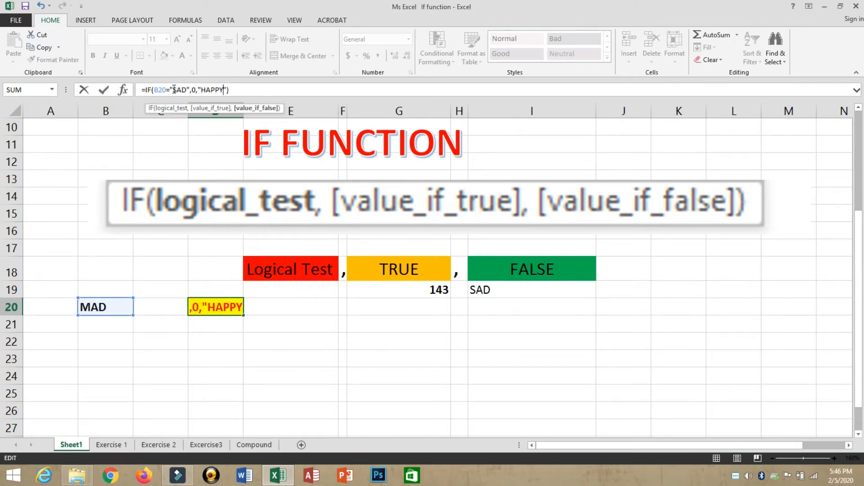
{"action": "left_click_drag", "start_coordinate": [173, 90], "coordinate": [178, 92]}
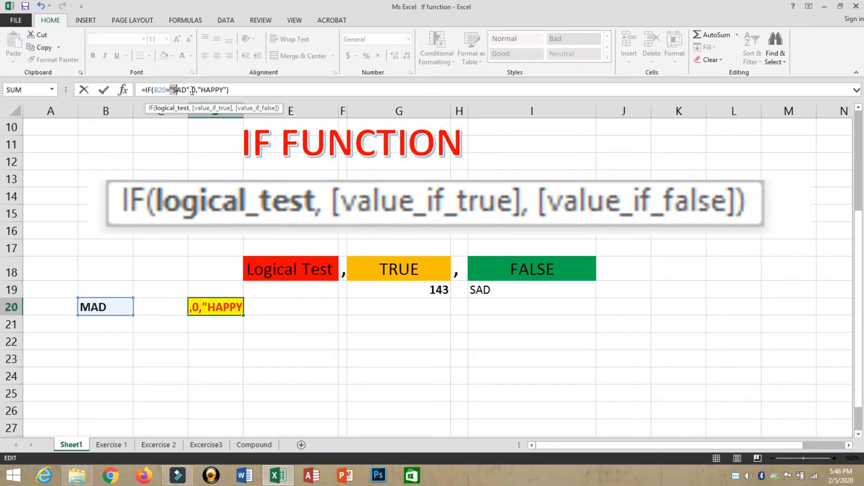
{"action": "left_click", "coordinate": [196, 90]}
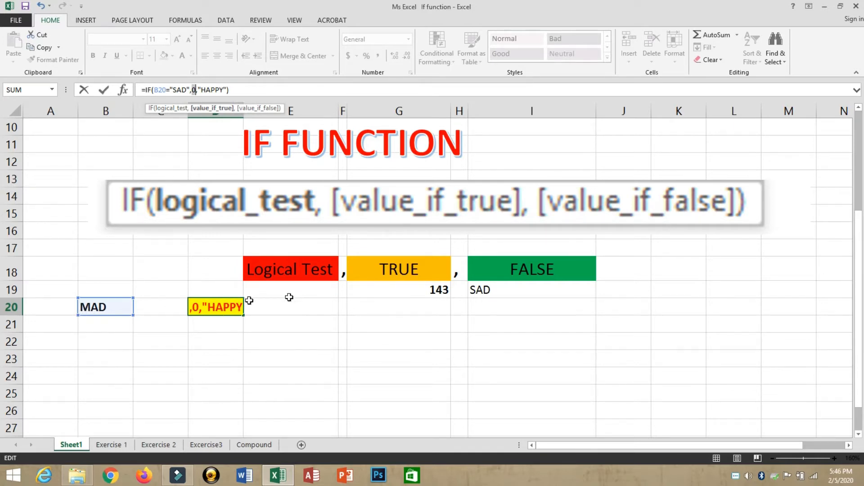
{"action": "left_click", "coordinate": [233, 116]}
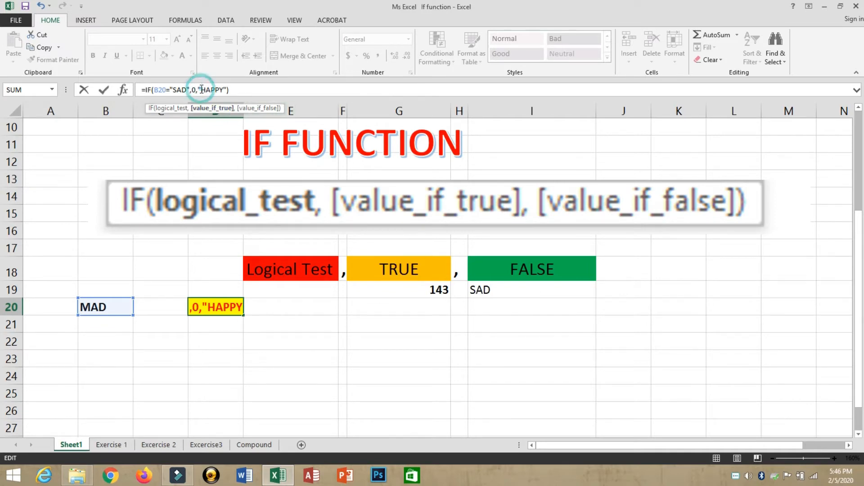
{"action": "left_click", "coordinate": [201, 89]}
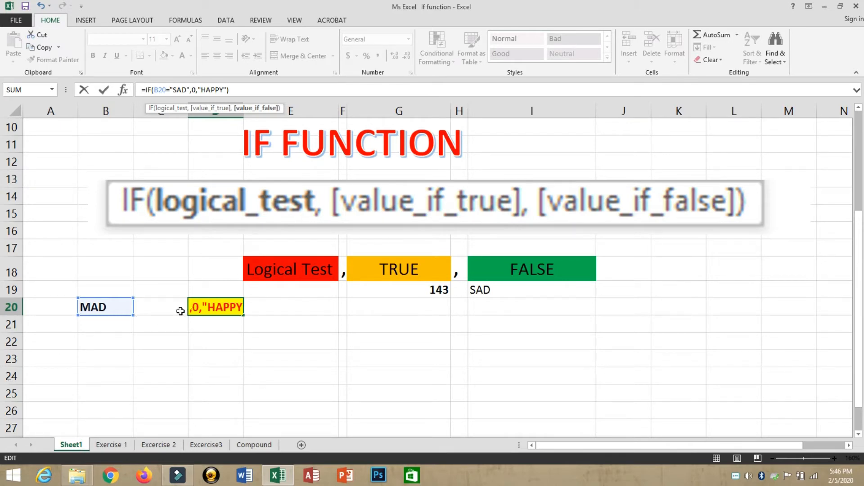
{"action": "key", "text": "Return"}
{"action": "key", "text": "Up"}
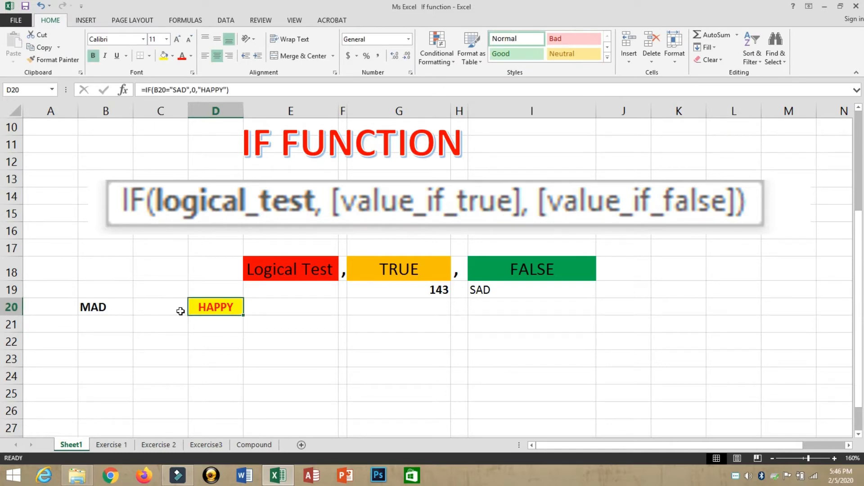
Compare the word in B20 with the result of the edited IF formula in D20.
{"action": "key", "text": "Left"}
{"action": "key", "text": "Right"}
{"action": "key", "text": "Left"}
{"action": "key", "text": "Left"}
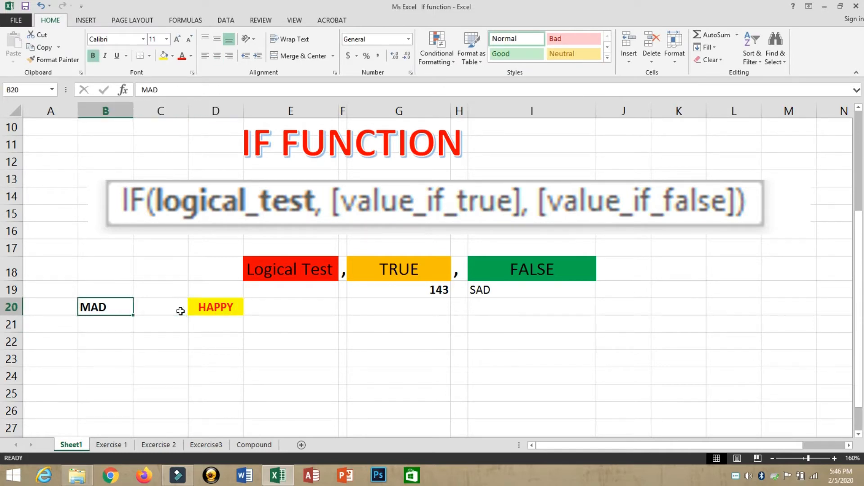
{"action": "key", "text": "Right"}
{"action": "key", "text": "Right"}
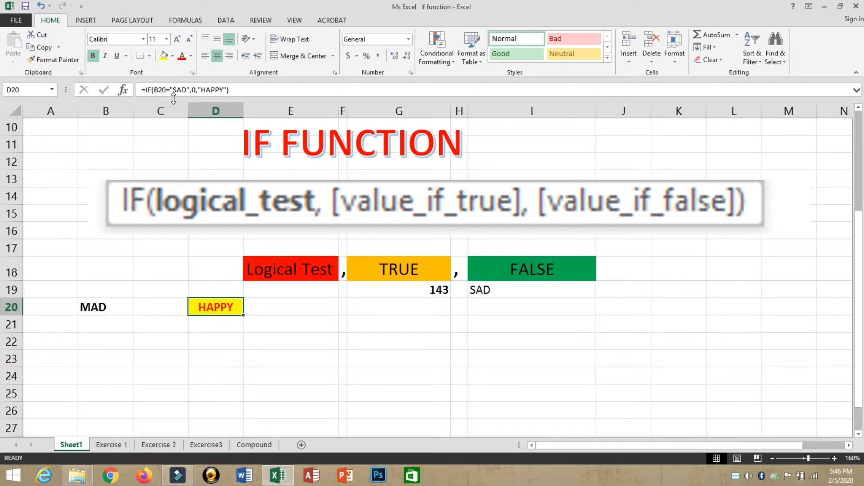
Set B20 to SAD to test the true case of the edited IF formula.
{"action": "left_click", "coordinate": [88, 309]}
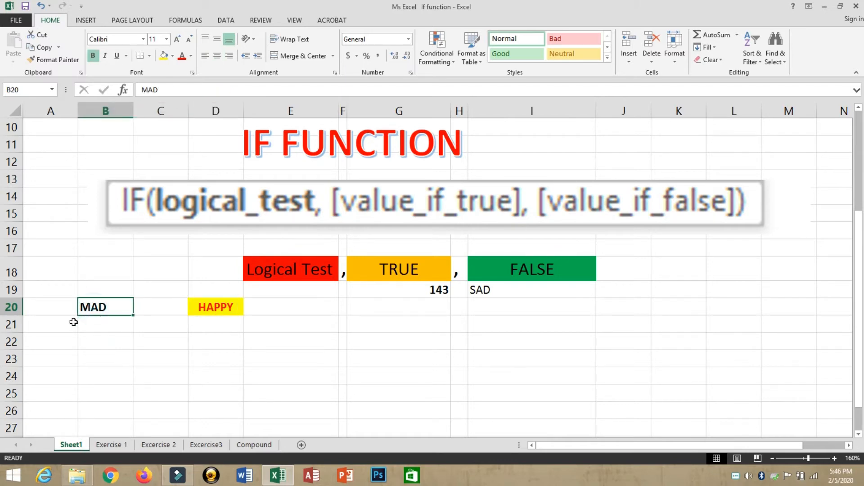
{"action": "type", "text": "SA"}
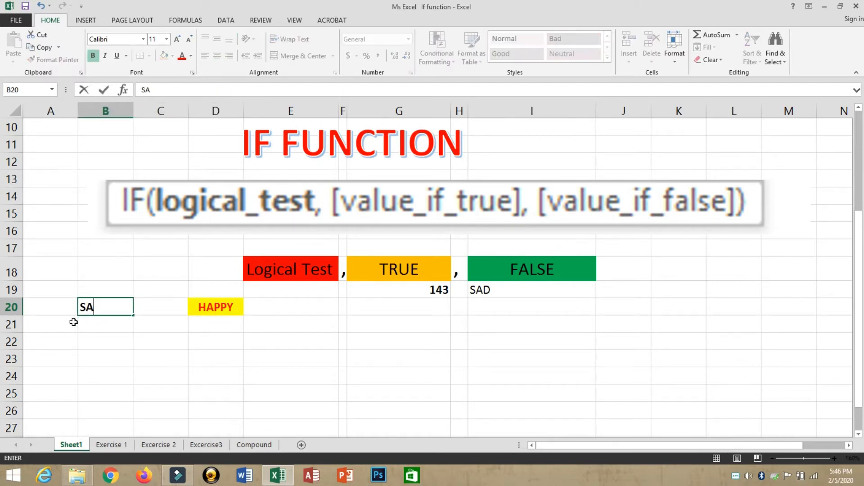
{"action": "type", "text": "D"}
{"action": "key", "text": "Return"}
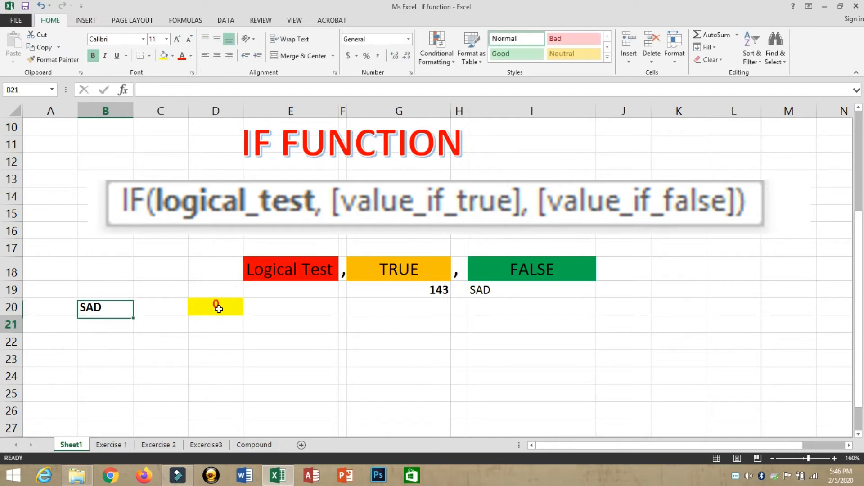
Check the D20 result for the new B20 word against the logical test and arguments of its formula.
{"action": "left_click", "coordinate": [218, 308]}
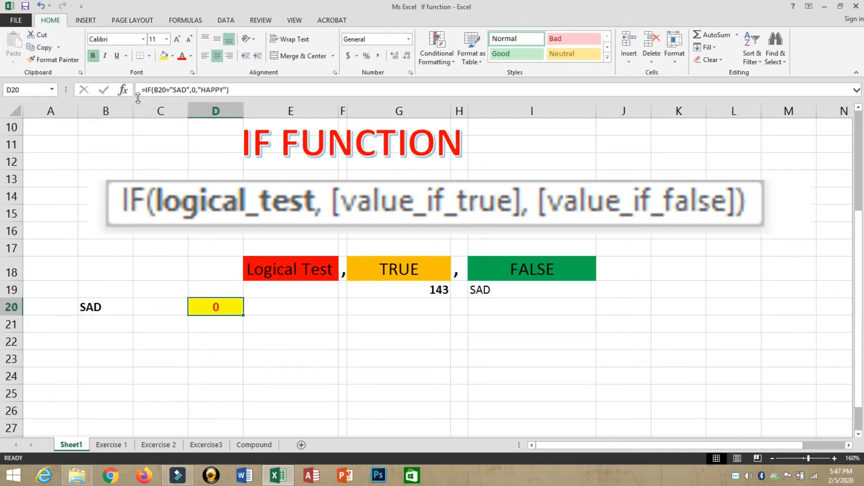
{"action": "left_click", "coordinate": [88, 299]}
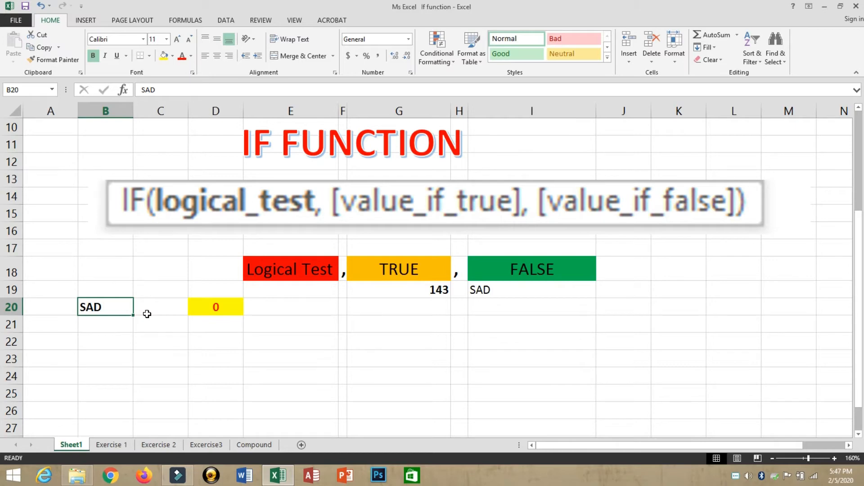
{"action": "left_click", "coordinate": [218, 310]}
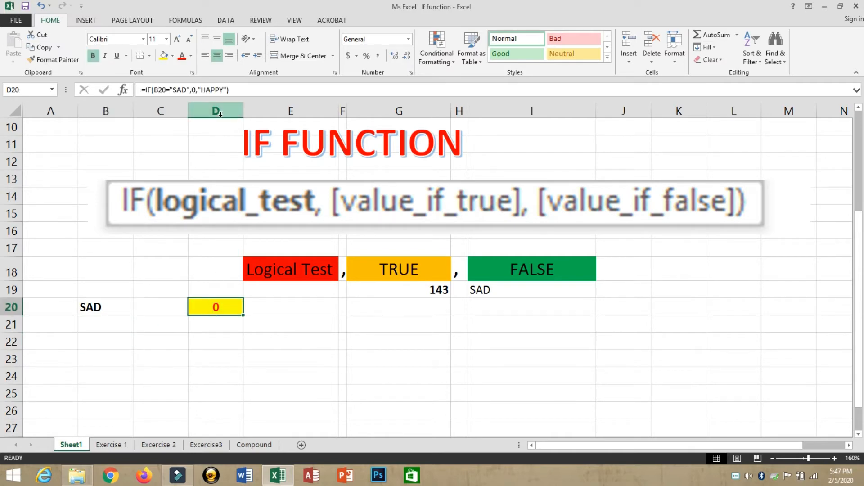
{"action": "left_click", "coordinate": [102, 328]}
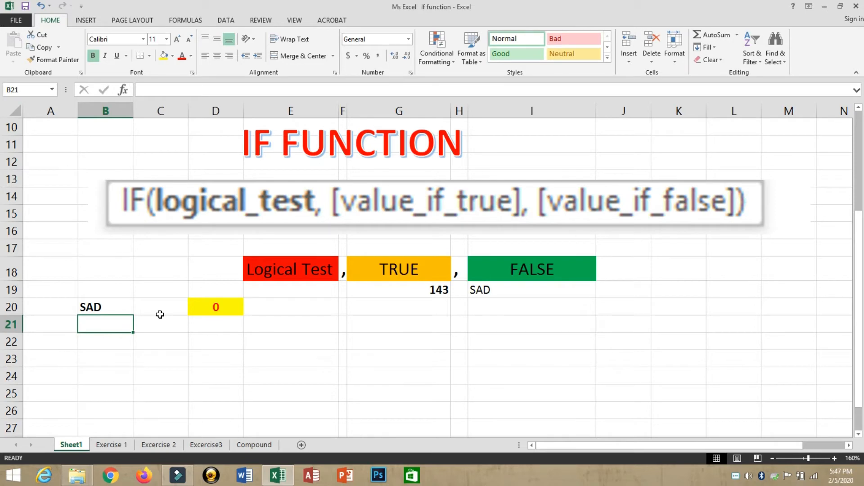
{"action": "left_click", "coordinate": [215, 307]}
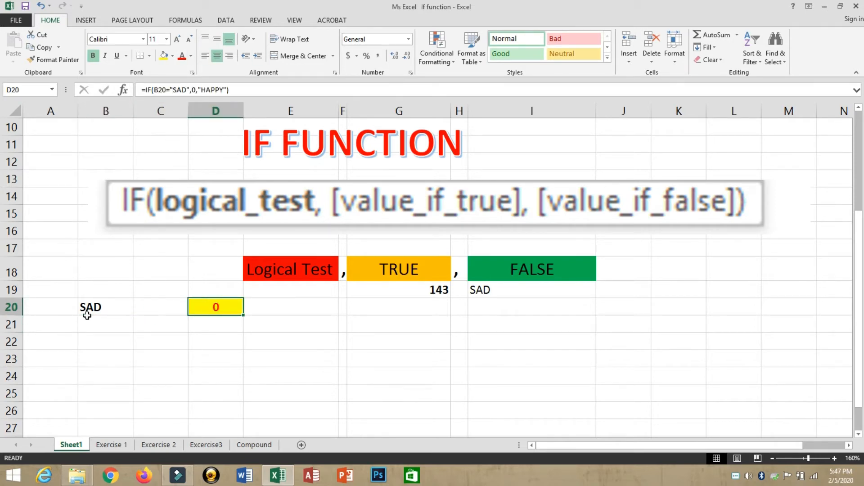
{"action": "left_click", "coordinate": [172, 90]}
{"action": "mouse_move", "coordinate": [175, 89]}
{"action": "left_mouse_down"}
{"action": "mouse_move", "coordinate": [189, 91]}
{"action": "mouse_move", "coordinate": [188, 100]}
{"action": "left_mouse_up"}
{"action": "key", "text": "Escape"}
Clear the word SAD from cell B20.
{"action": "key", "text": "Left"}
{"action": "key", "text": "Left"}
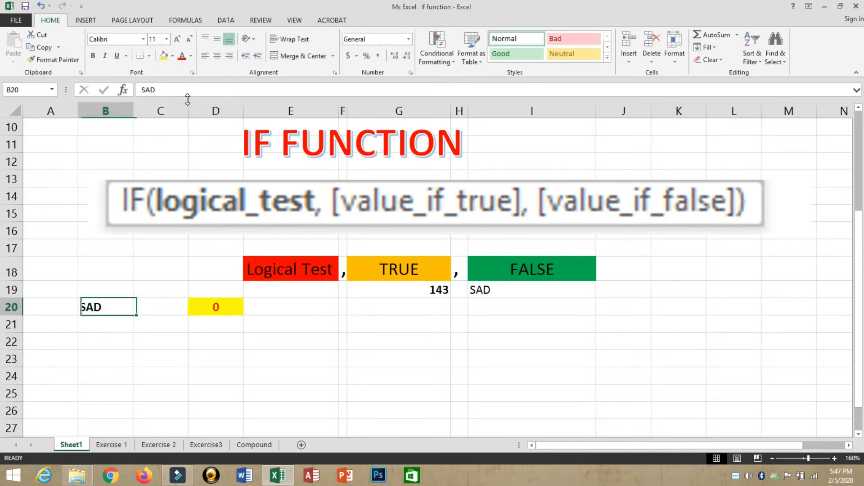
{"action": "key", "text": "Delete"}
Clear the example values under TRUE in G19 and under FALSE in I19.
{"action": "key", "text": "Right"}
{"action": "key", "text": "Right"}
{"action": "key", "text": "Right"}
{"action": "key", "text": "Right"}
{"action": "key", "text": "Up"}
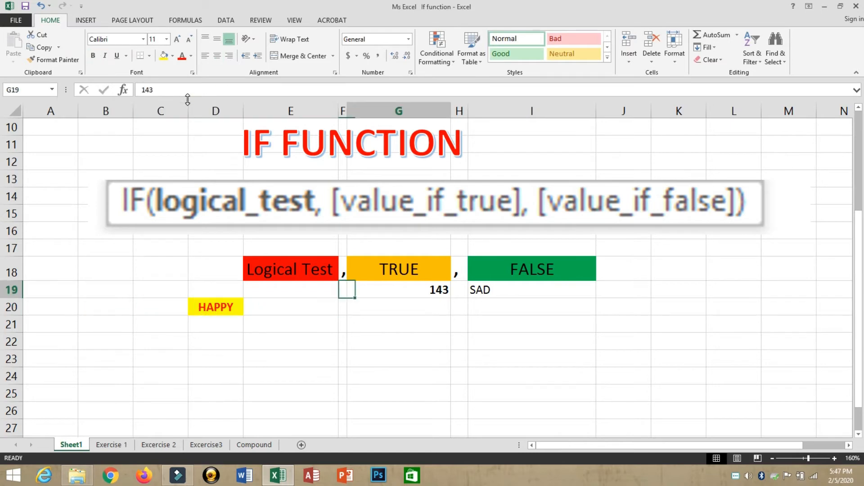
{"action": "key", "text": "Right"}
{"action": "key", "text": "Right"}
{"action": "key", "text": "Left"}
{"action": "key", "text": "Delete"}
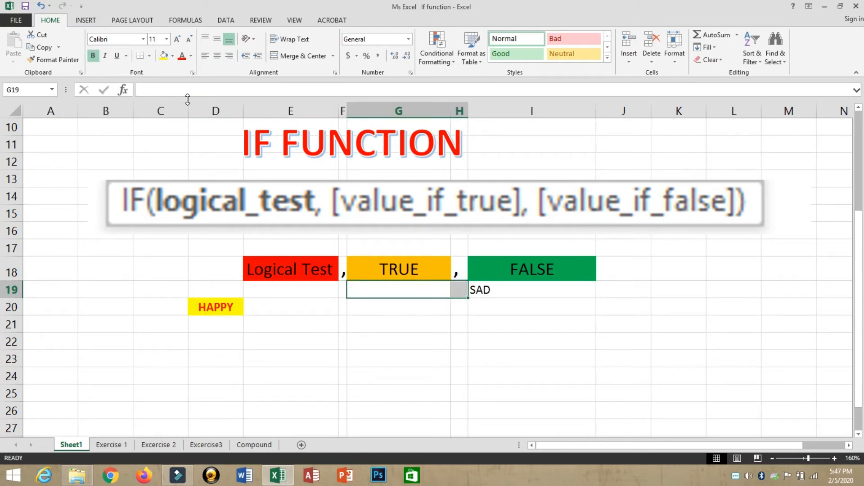
{"action": "key", "text": "Right"}
{"action": "key", "text": "Right"}
{"action": "key", "text": "Delete"}
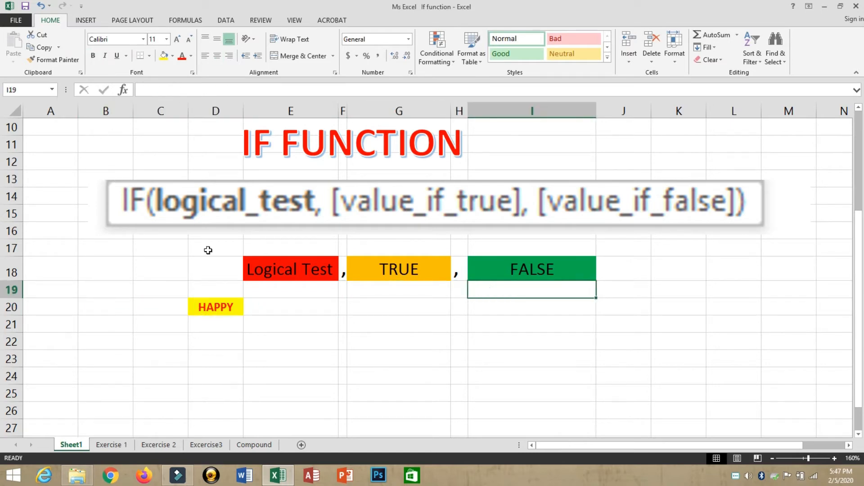
Clear the IF formula from D20 and give the cell a yellow fill.
{"action": "left_click", "coordinate": [221, 314]}
{"action": "key", "text": "Delete"}
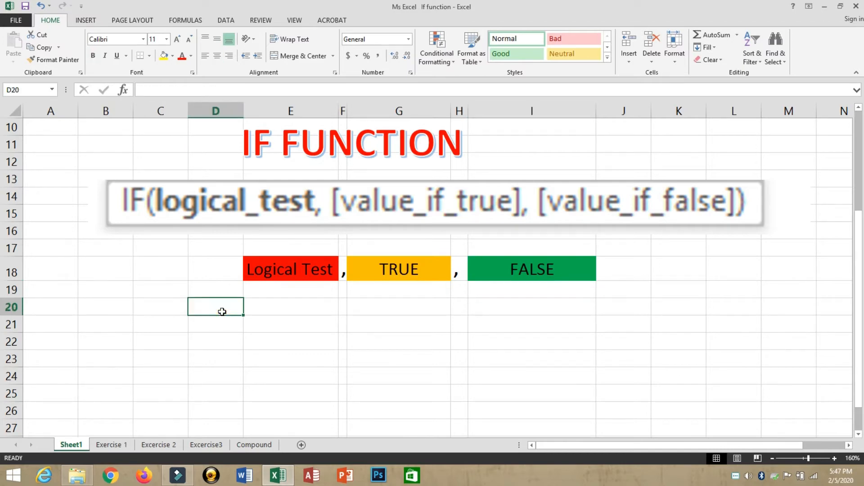
{"action": "left_click", "coordinate": [166, 57]}
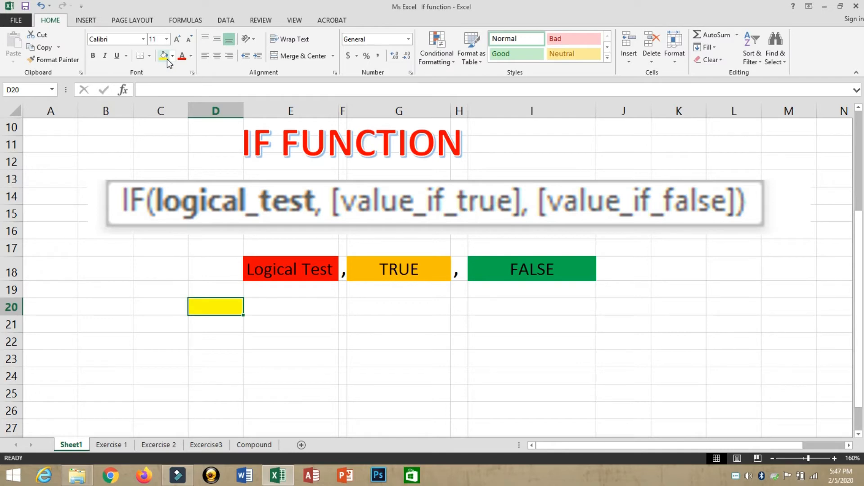
Enter the number 5 in B20 as the input for a new IF example.
{"action": "left_click", "coordinate": [98, 307]}
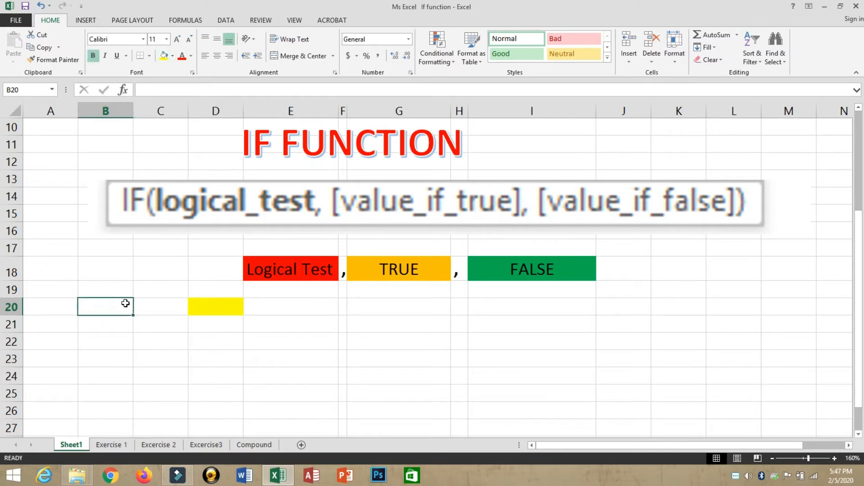
{"action": "type", "text": "5"}
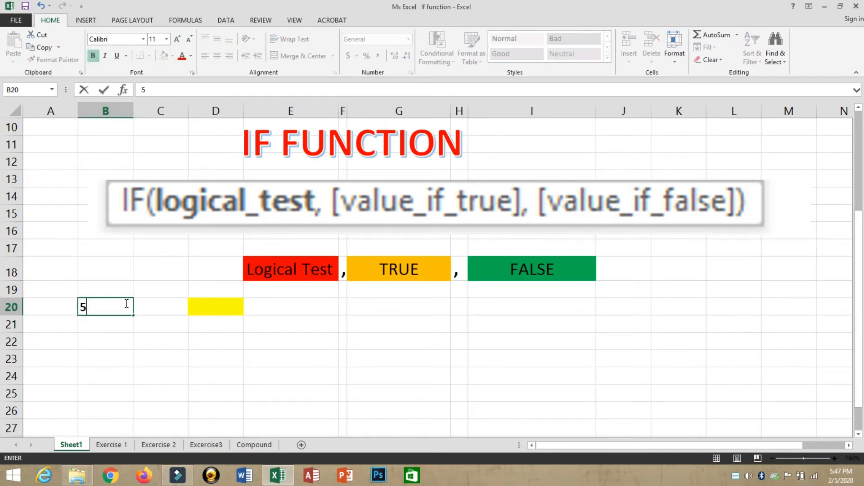
{"action": "key", "text": "Tab"}
{"action": "left_click", "coordinate": [126, 305]}
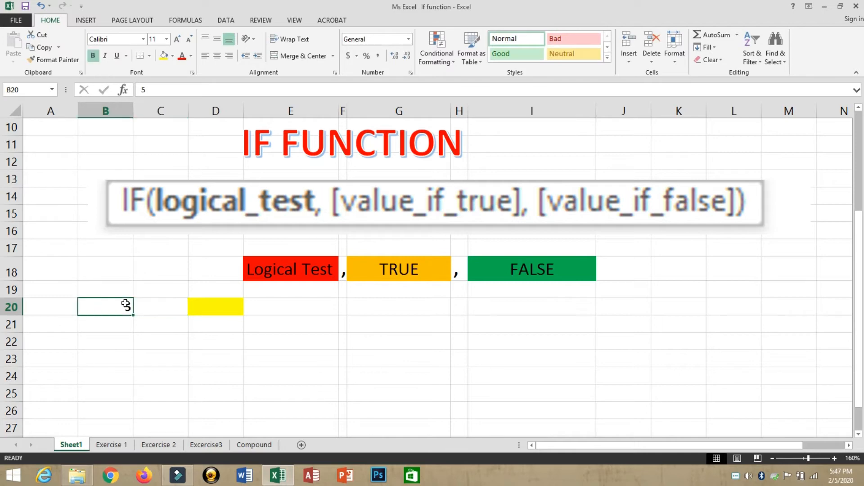
{"action": "key", "text": "Return"}
{"action": "left_click", "coordinate": [126, 305]}
Enter FIVE under TRUE in G19 and 0 under FALSE in I19.
{"action": "left_click", "coordinate": [404, 291]}
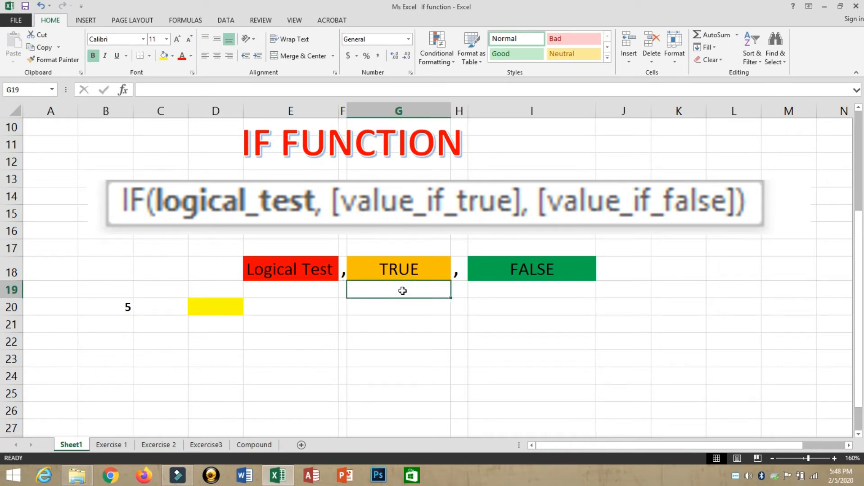
{"action": "type", "text": "FI"}
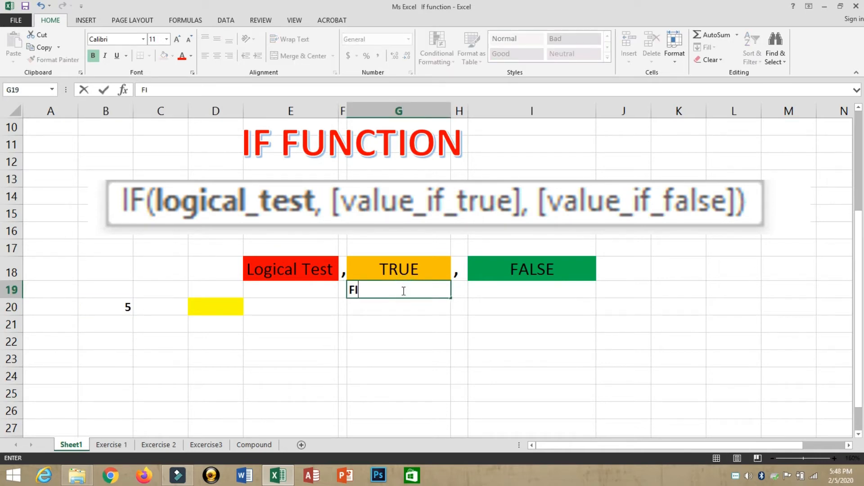
{"action": "type", "text": "VE"}
{"action": "key", "text": "Right"}
{"action": "key", "text": "Right"}
{"action": "key", "text": "Right"}
{"action": "key", "text": "Left"}
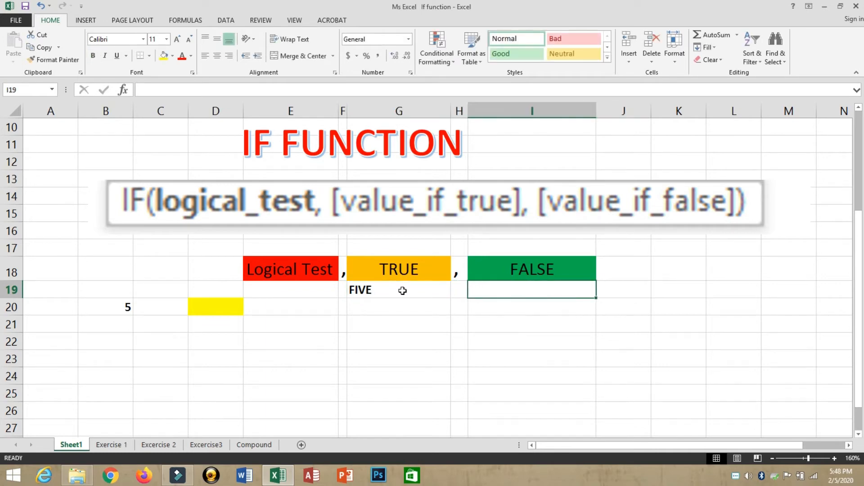
{"action": "type", "text": "0"}
{"action": "key", "text": "Return"}
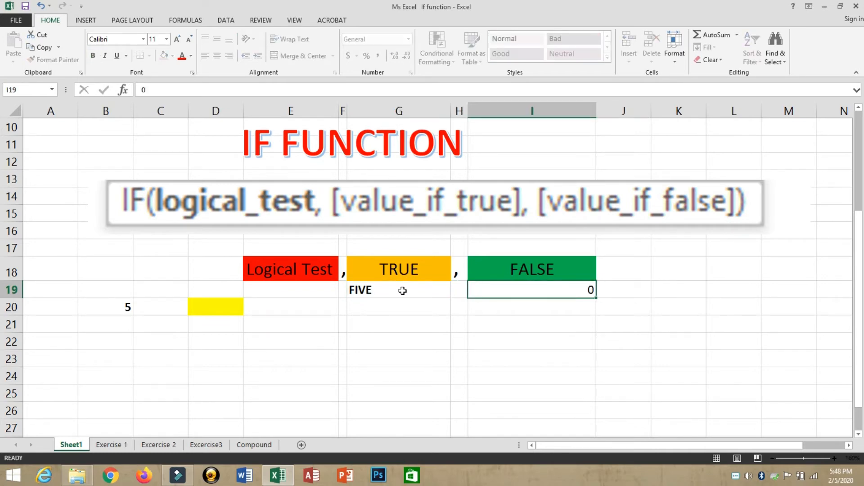
Start an IF formula in D20 with the logical test B20=5.
{"action": "left_click", "coordinate": [214, 305]}
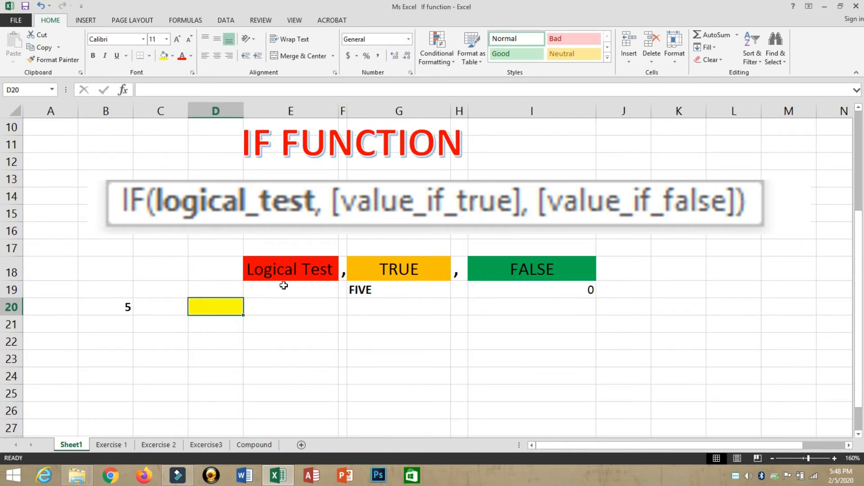
{"action": "type", "text": "="}
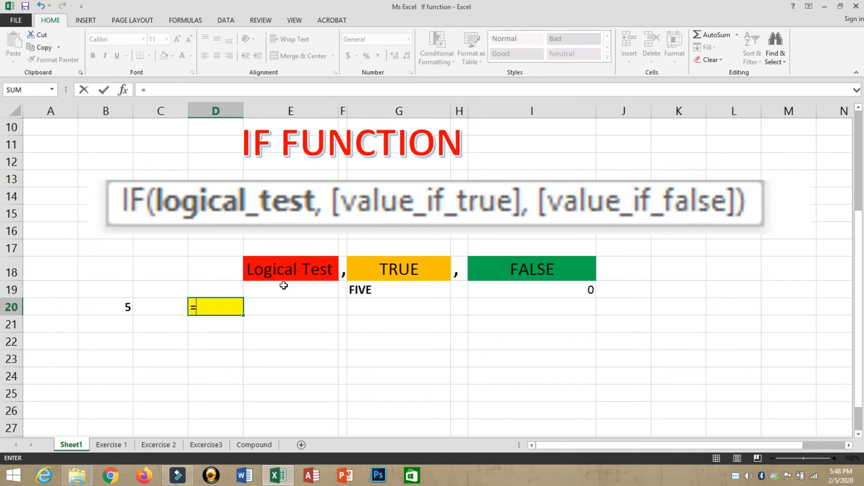
{"action": "type", "text": "if"}
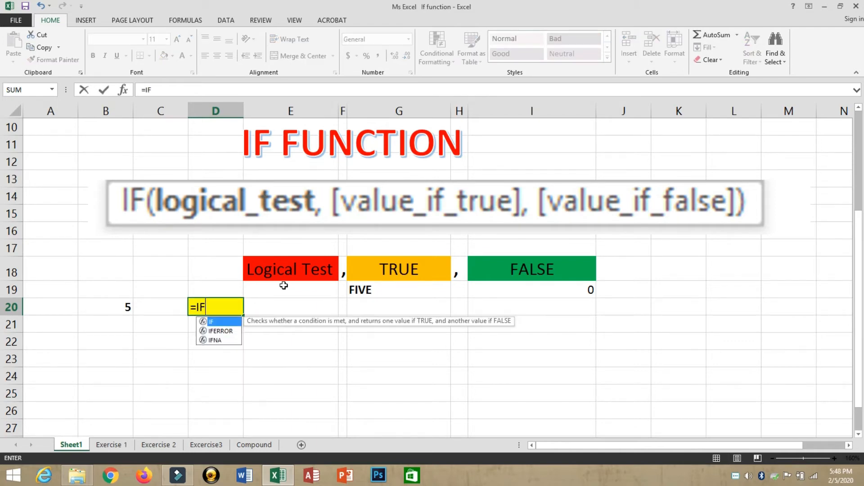
{"action": "key", "text": "Tab"}
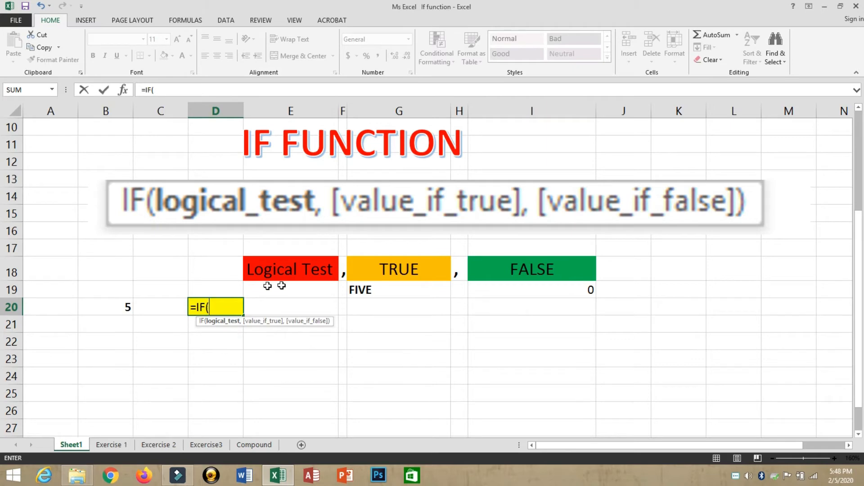
{"action": "left_click", "coordinate": [108, 306]}
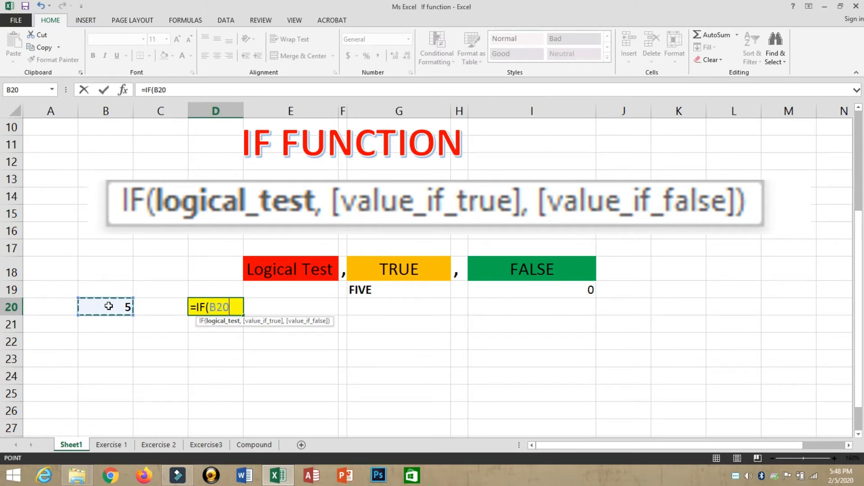
{"action": "type", "text": "="}
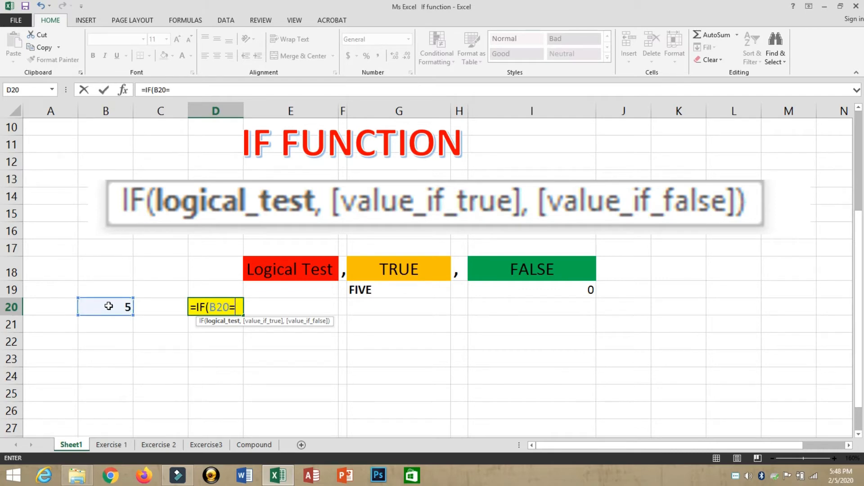
{"action": "type", "text": "5"}
{"action": "type", "text": ","}
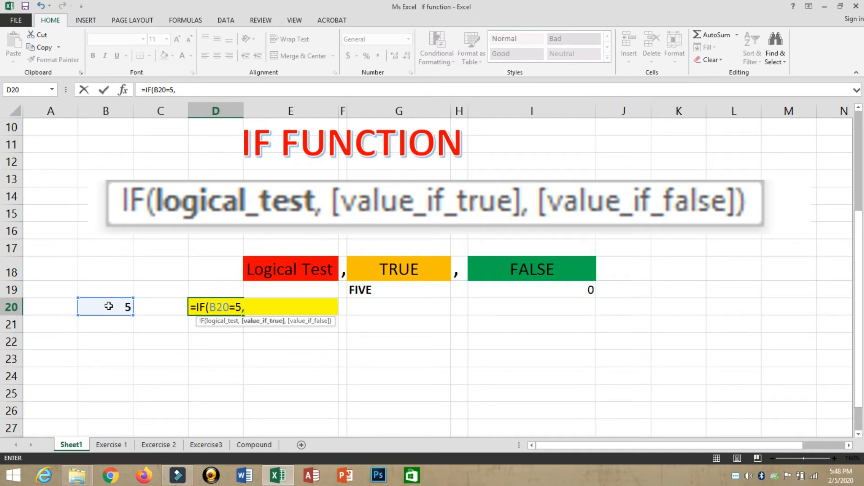
Complete the D20 formula with "FIVE" as the value if true and 0 as the value if false.
{"action": "type", "text": "\""}
{"action": "type", "text": "FIVE\","}
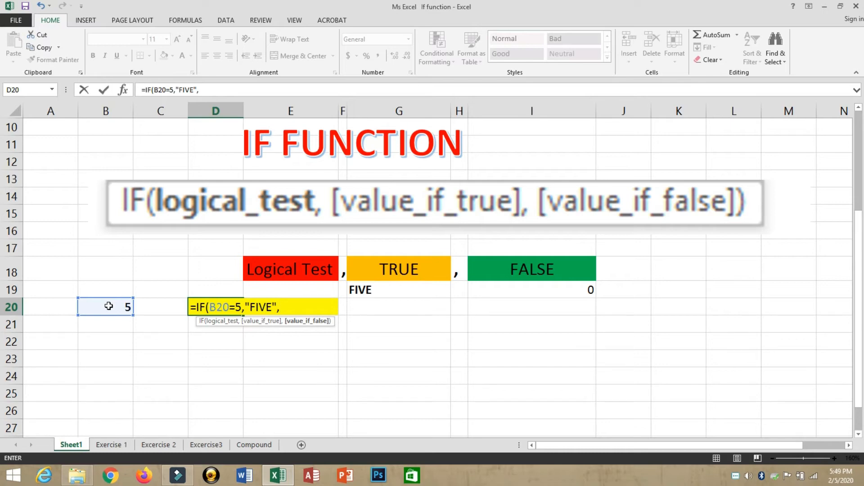
{"action": "type", "text": "0"}
{"action": "type", "text": ")"}
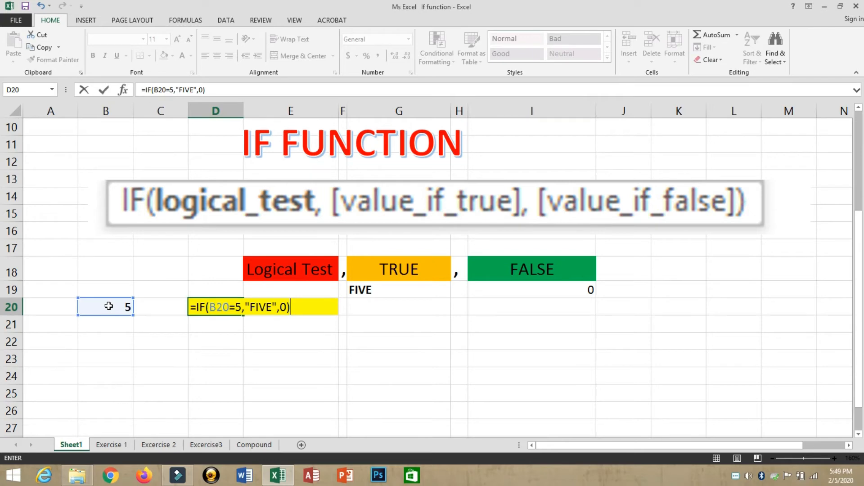
{"action": "key", "text": "Return"}
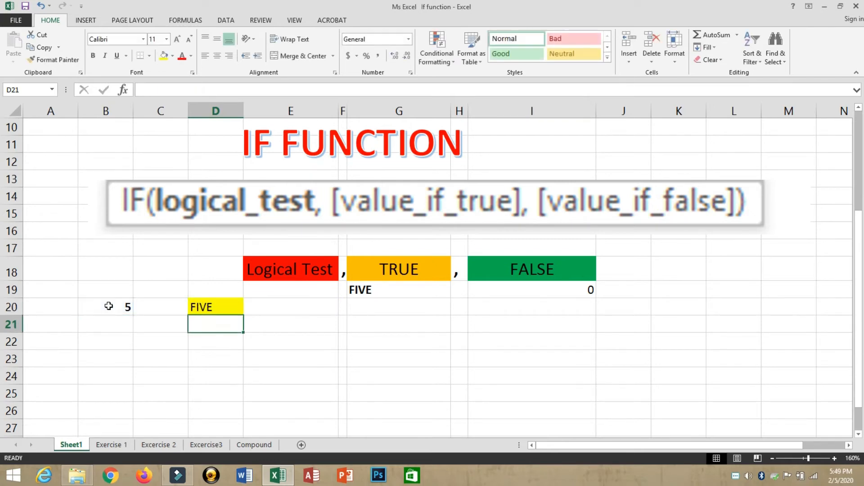
Examine the arguments of the IF formula in D20 and compare its result with the input in B20.
{"action": "key", "text": "Up"}
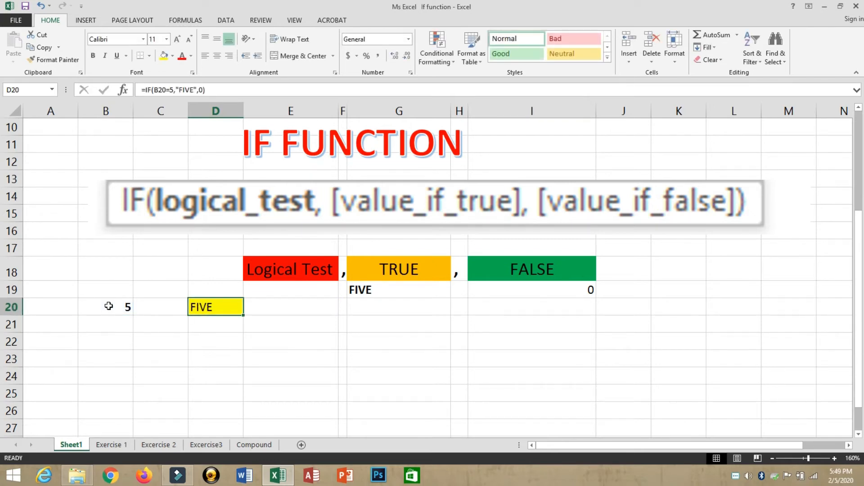
{"action": "key", "text": "Left"}
{"action": "key", "text": "Left"}
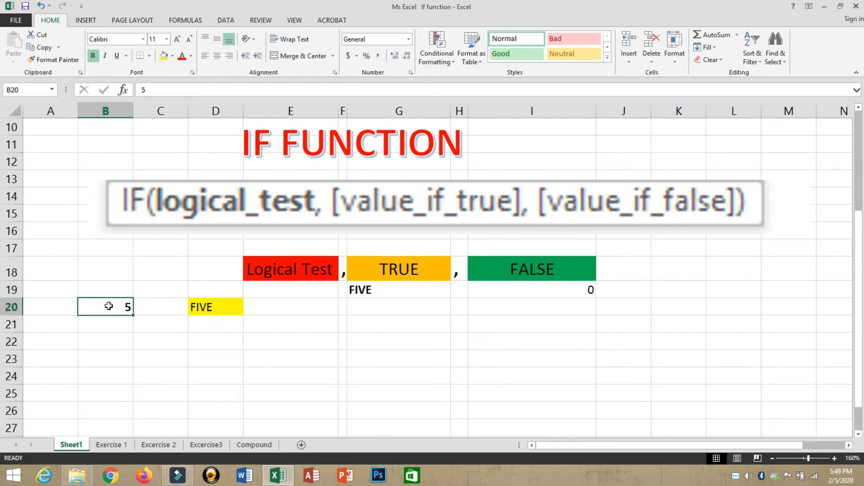
{"action": "key", "text": "Right"}
{"action": "key", "text": "Right"}
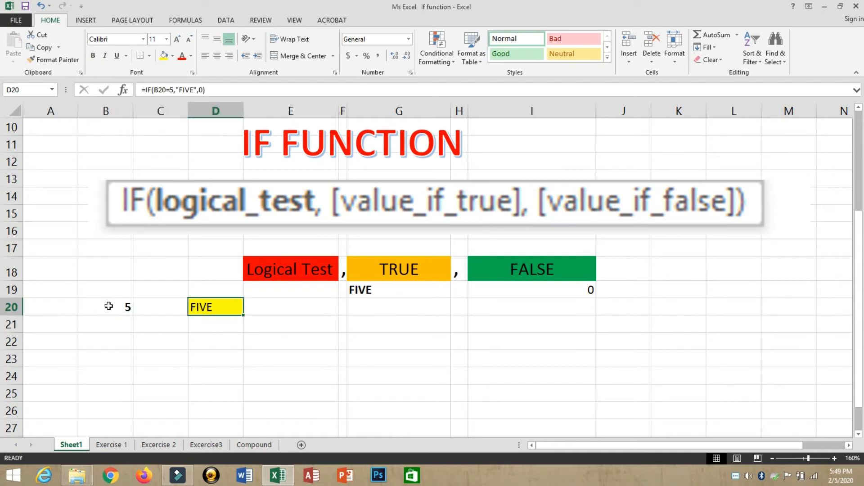
{"action": "left_click", "coordinate": [178, 89]}
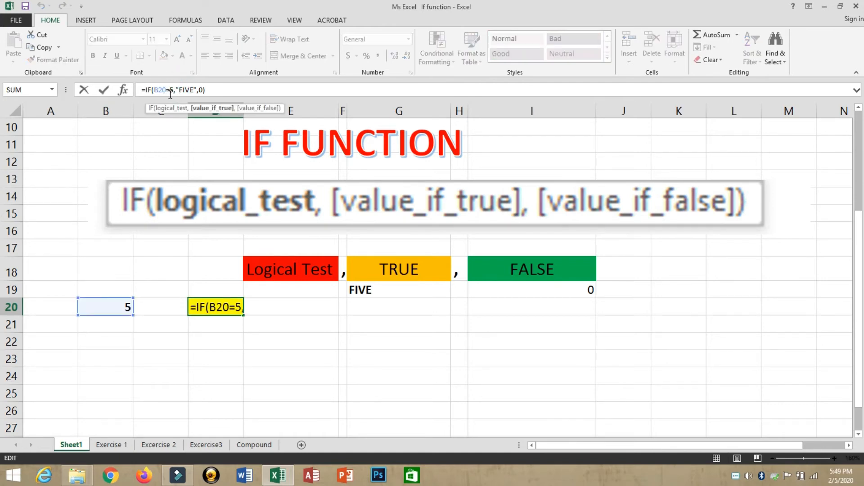
{"action": "left_click_drag", "start_coordinate": [170, 91], "coordinate": [174, 93]}
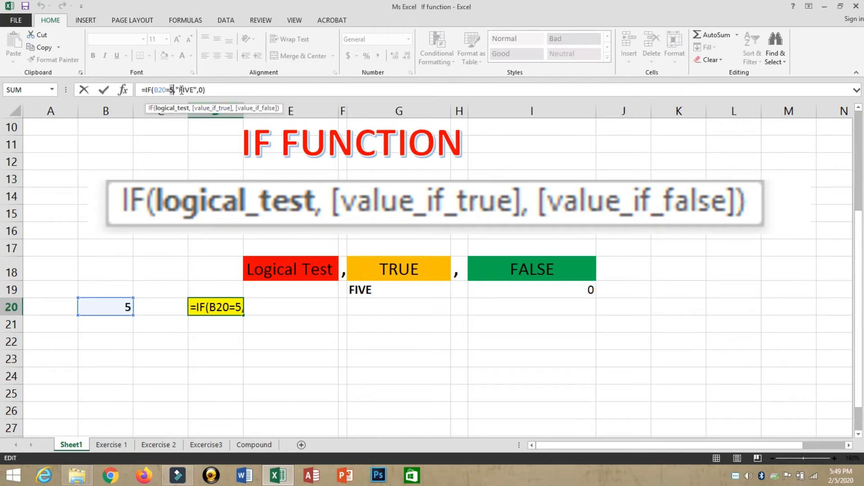
{"action": "left_click_drag", "start_coordinate": [179, 90], "coordinate": [190, 90]}
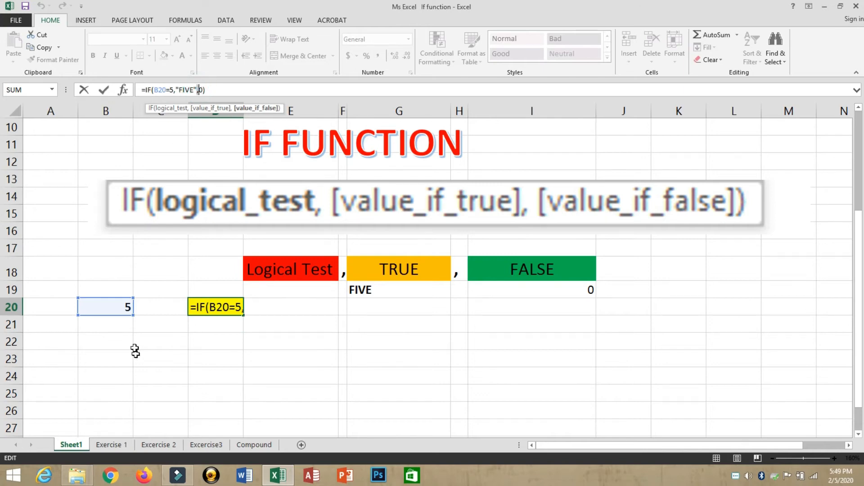
{"action": "left_click", "coordinate": [135, 346]}
{"action": "left_click", "coordinate": [116, 305]}
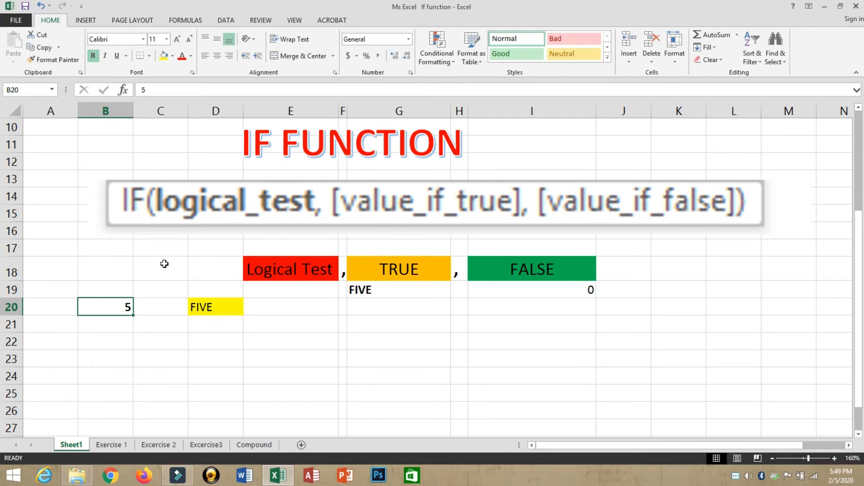
{"action": "left_click", "coordinate": [230, 307]}
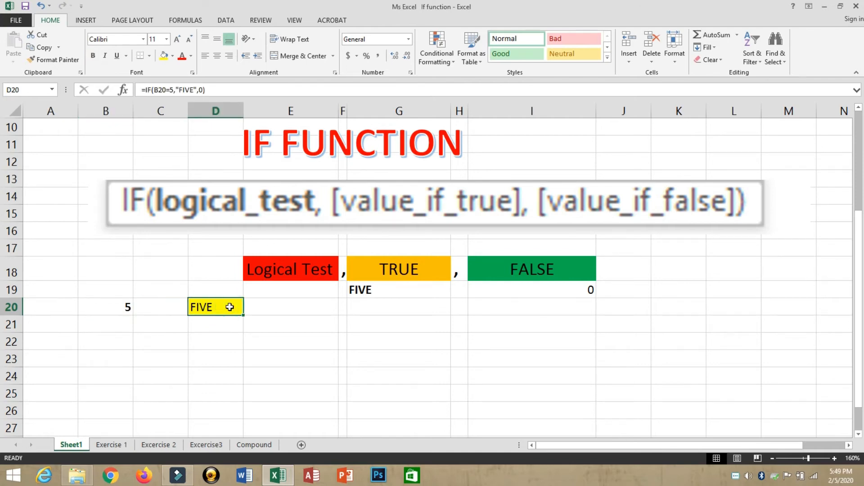
Change the input in B20 to 3 to test the false case of the IF formula.
{"action": "left_click", "coordinate": [124, 307]}
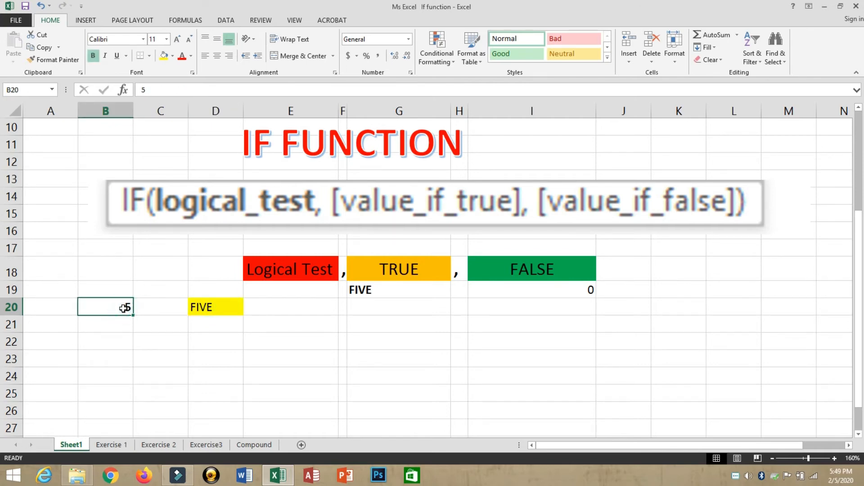
{"action": "type", "text": "3"}
{"action": "key", "text": "Return"}
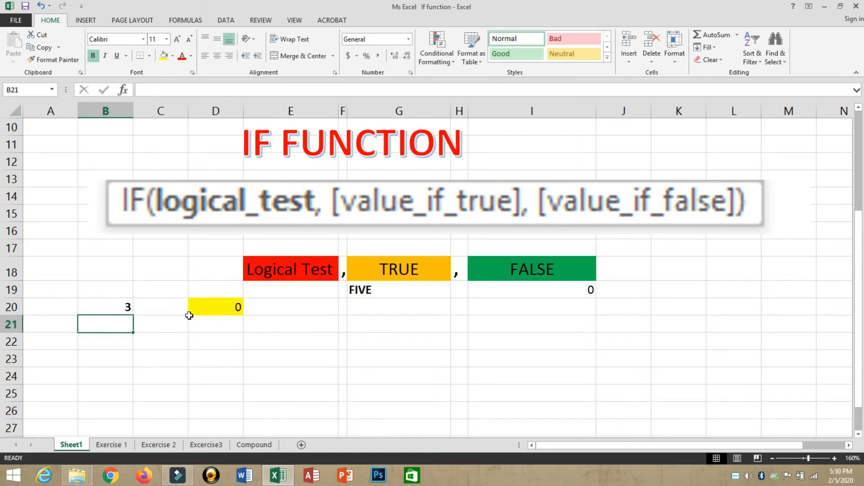
Switch to the Exercise 1 sheet and select E2, the first employee's cell in the Increase column.
{"action": "left_click", "coordinate": [109, 443]}
{"action": "left_click", "coordinate": [500, 161]}
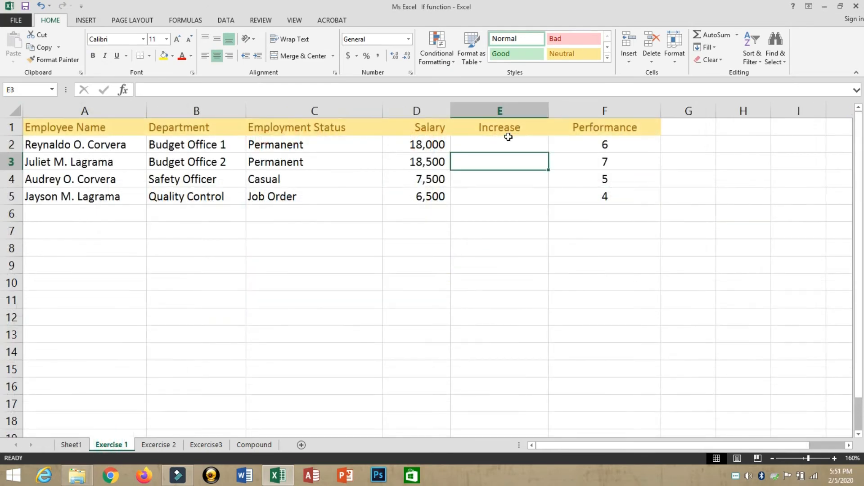
{"action": "key", "text": "Up"}
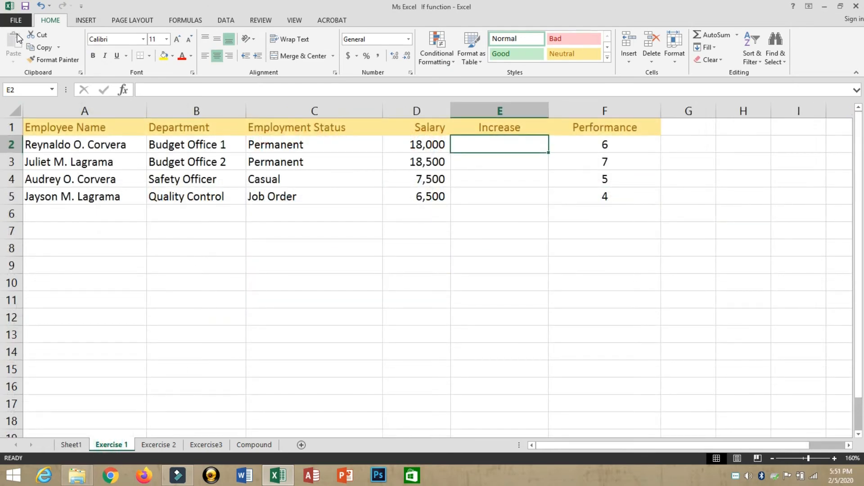
{"action": "left_click_drag", "start_coordinate": [113, 130], "coordinate": [521, 194]}
{"action": "left_click", "coordinate": [498, 149]}
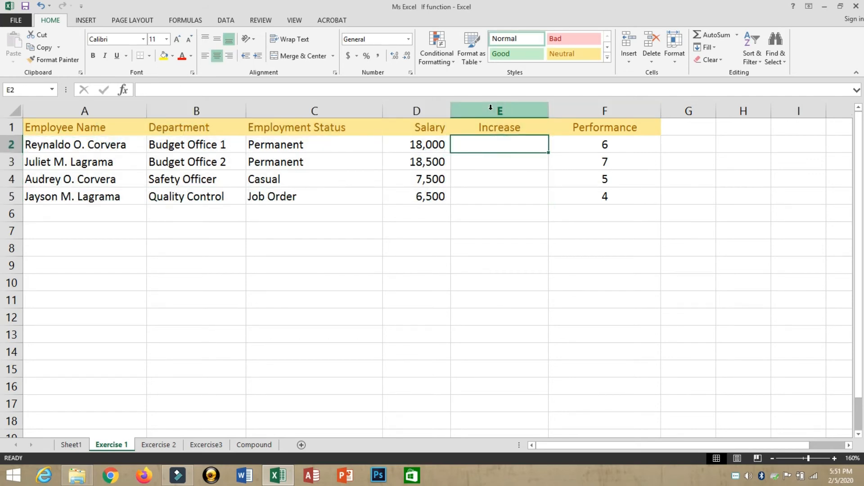
Start an IF formula in E2 that tests whether the Performance value in F2 equals 6.
{"action": "type", "text": "="}
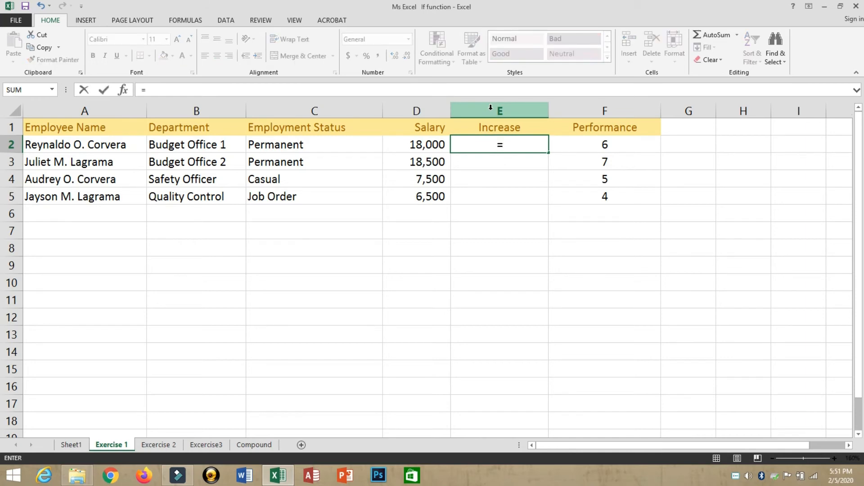
{"action": "type", "text": "IF"}
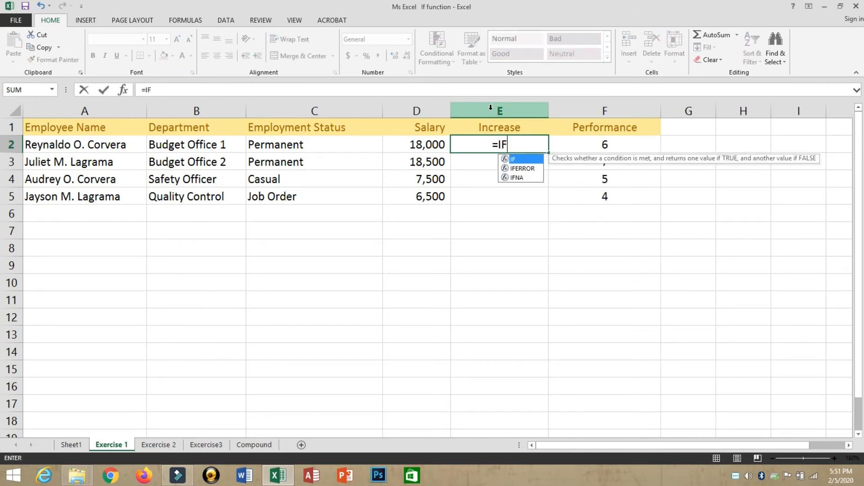
{"action": "type", "text": "("}
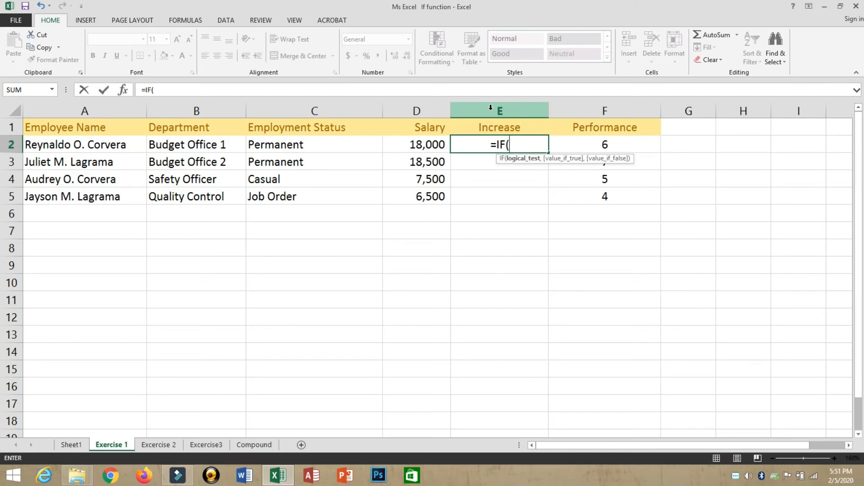
{"action": "left_click", "coordinate": [608, 145]}
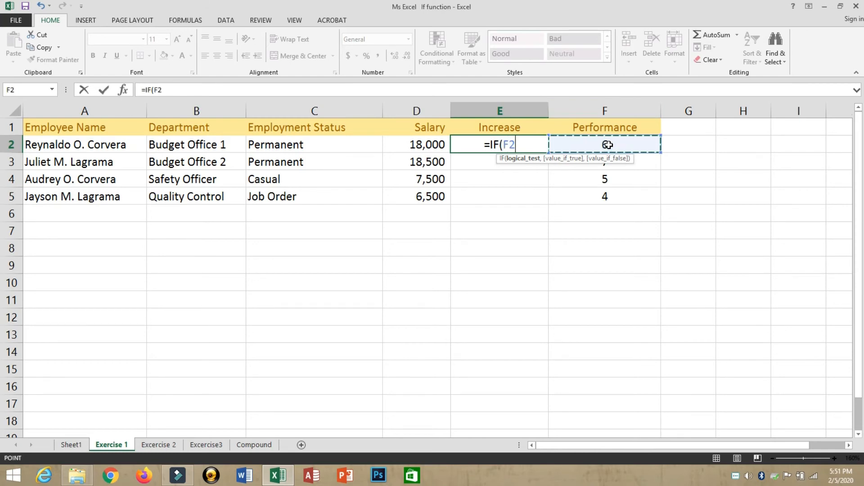
{"action": "type", "text": "="}
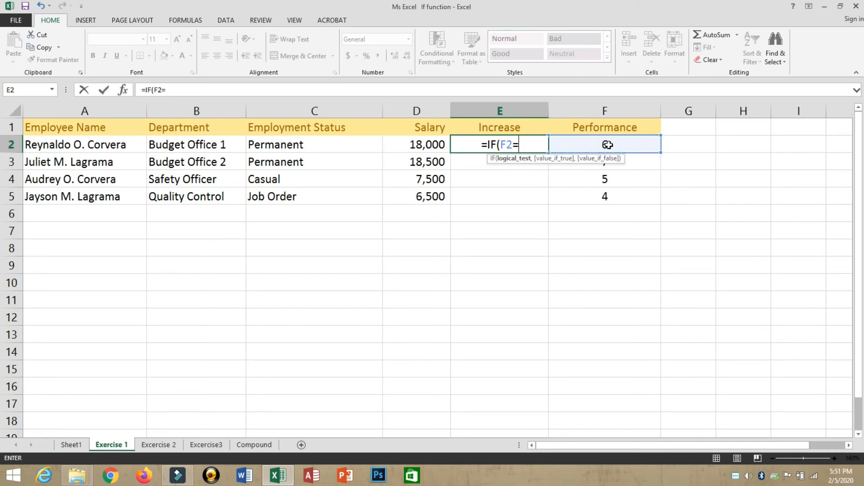
{"action": "type", "text": "6"}
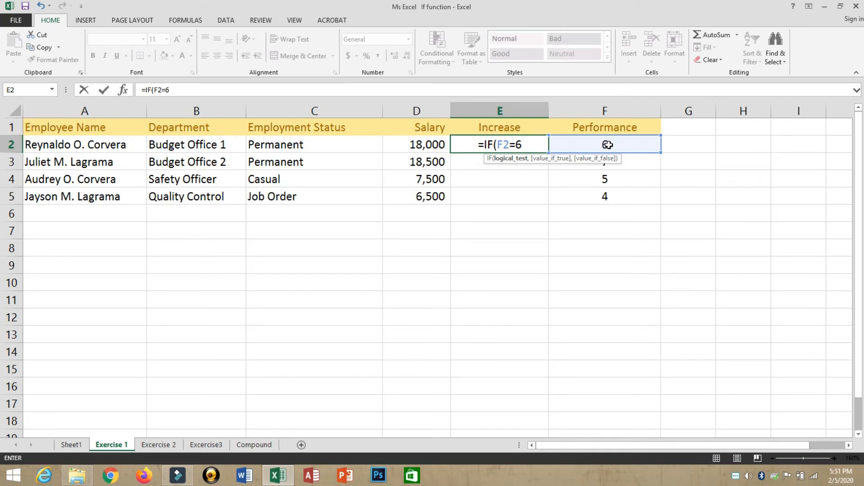
{"action": "type", "text": ","}
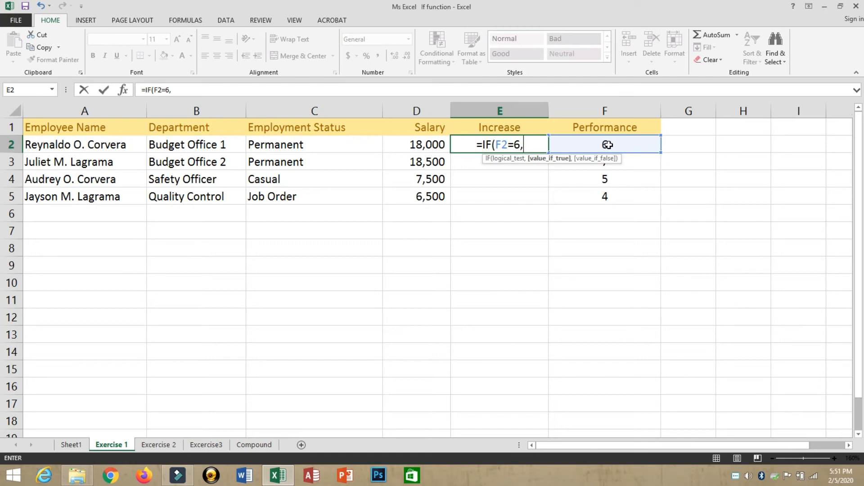
Complete the IF formula in E2 so it returns 3000 when the test is true and 100 when false.
{"action": "type", "text": "3"}
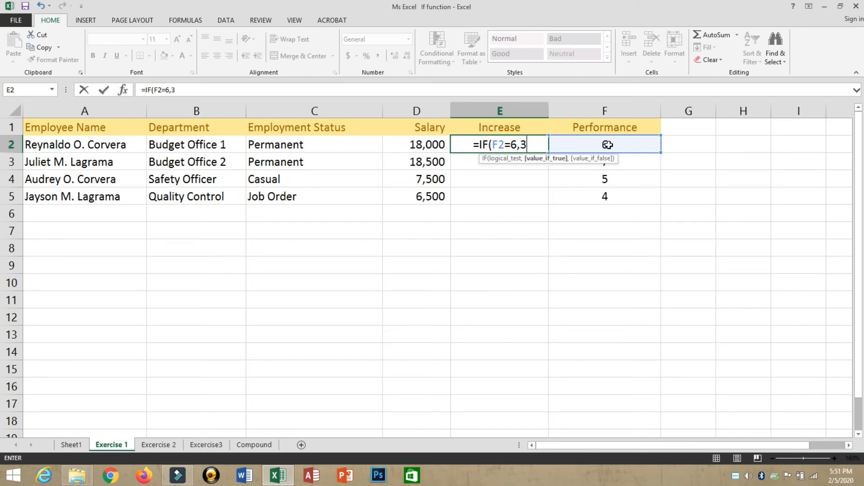
{"action": "type", "text": "000"}
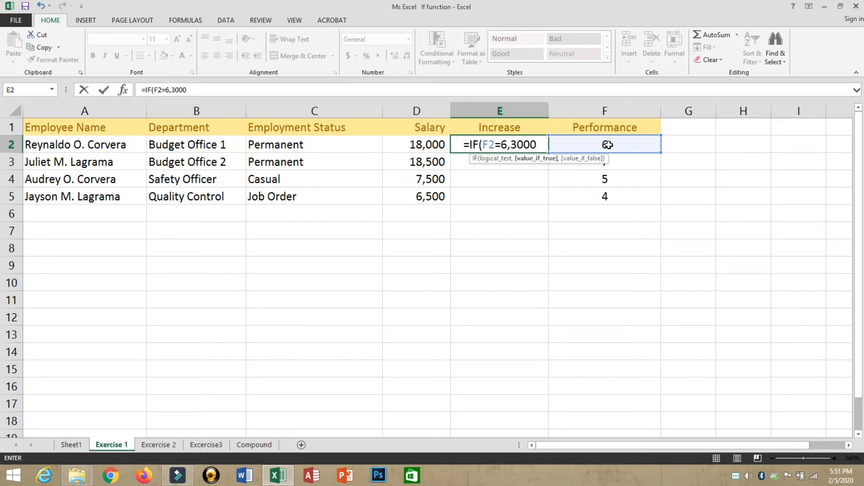
{"action": "type", "text": ","}
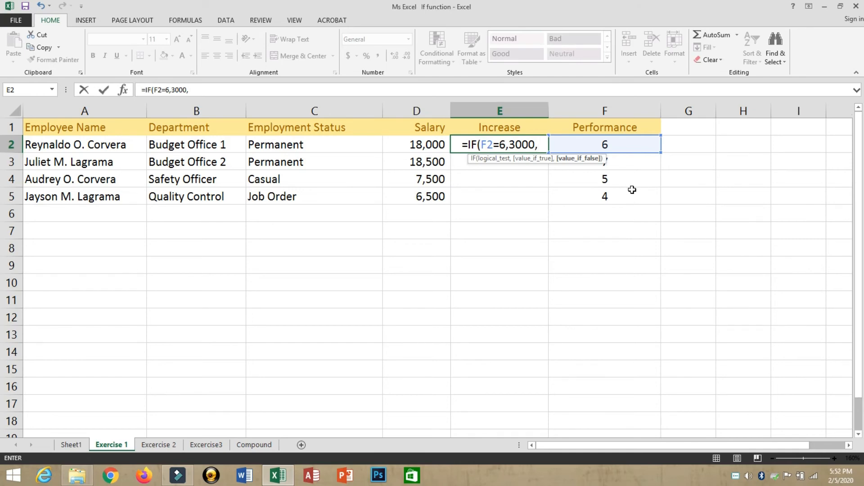
{"action": "type", "text": "100"}
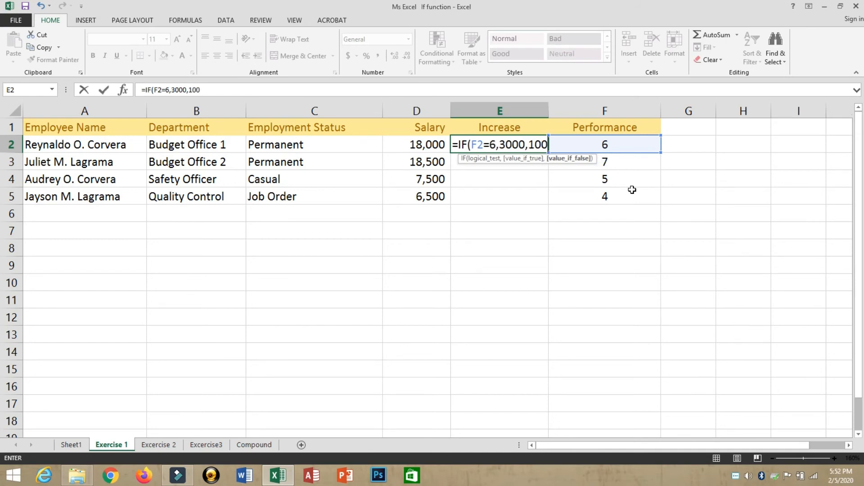
{"action": "type", "text": ")"}
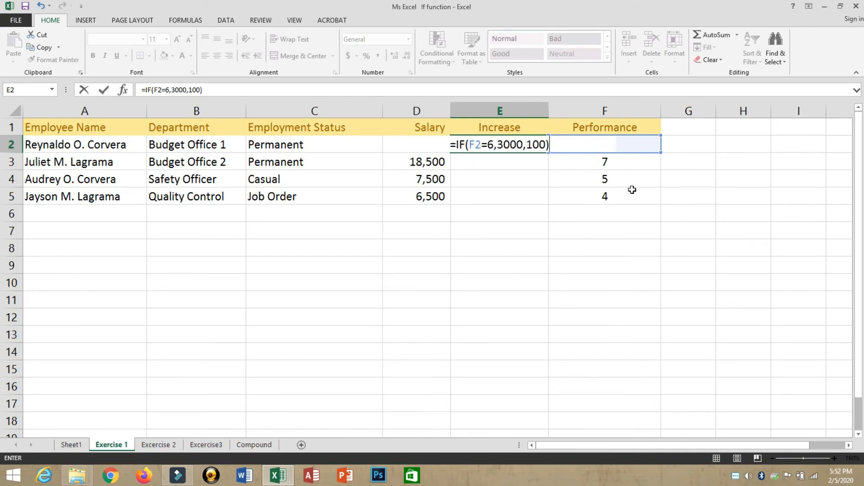
{"action": "key", "text": "Return"}
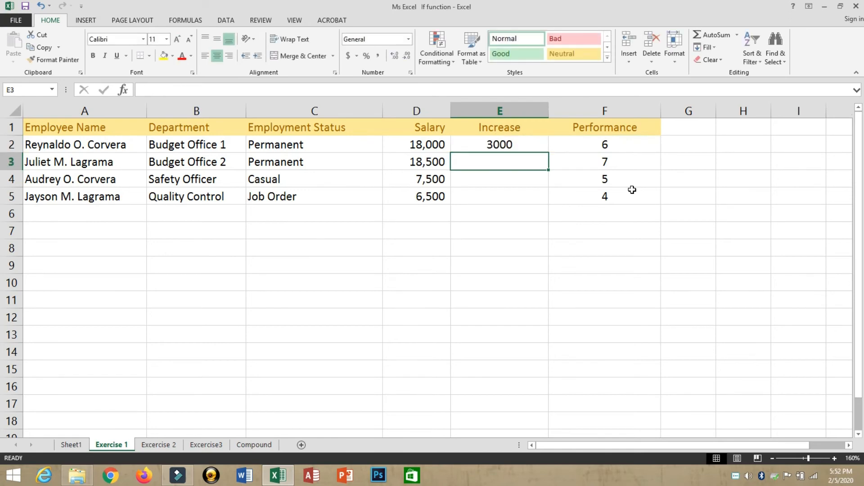
Copy the E2 formula down to E5 and select A3:E5 to review the other employees' increases.
{"action": "key", "text": "Up"}
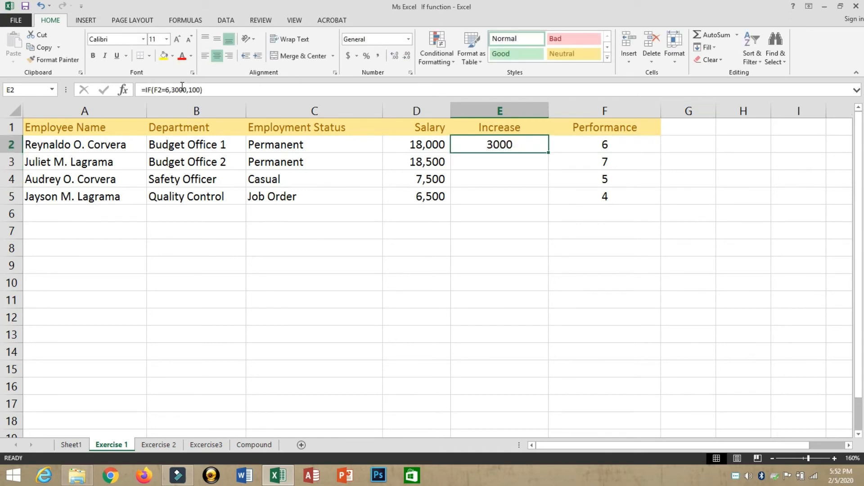
{"action": "left_click", "coordinate": [619, 145]}
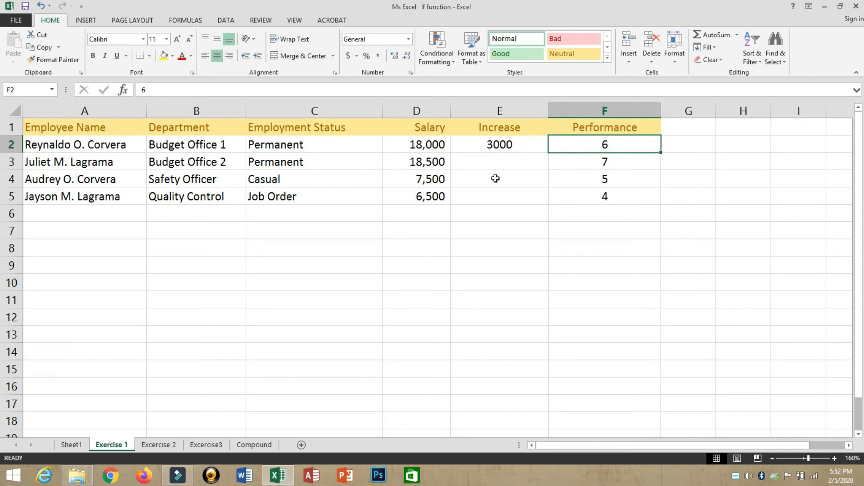
{"action": "left_click", "coordinate": [500, 145]}
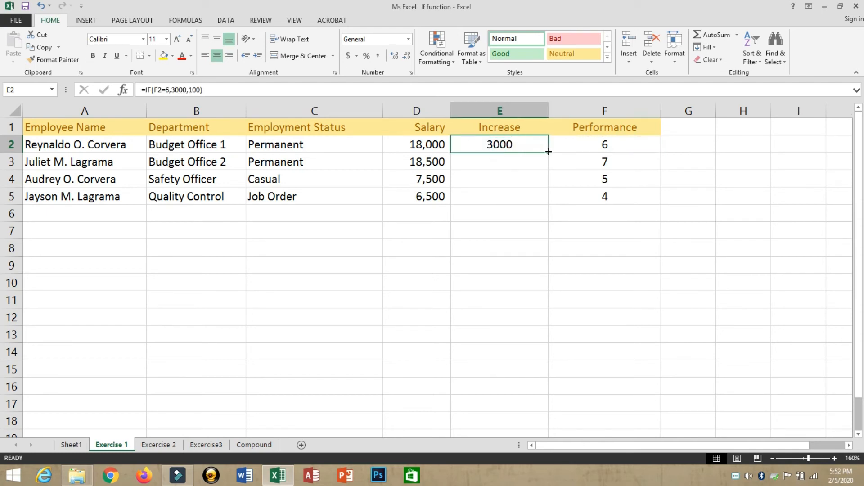
{"action": "left_click_drag", "start_coordinate": [549, 153], "coordinate": [544, 203]}
{"action": "left_click", "coordinate": [69, 162]}
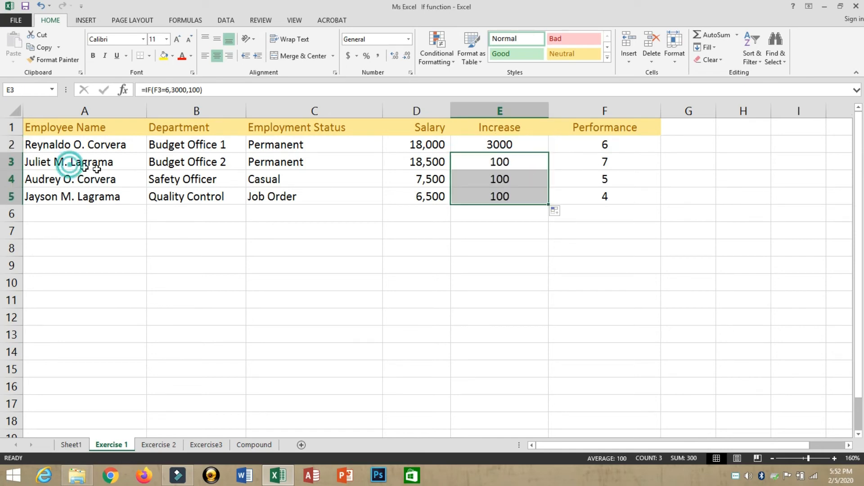
{"action": "left_click", "coordinate": [468, 193], "text": "shift"}
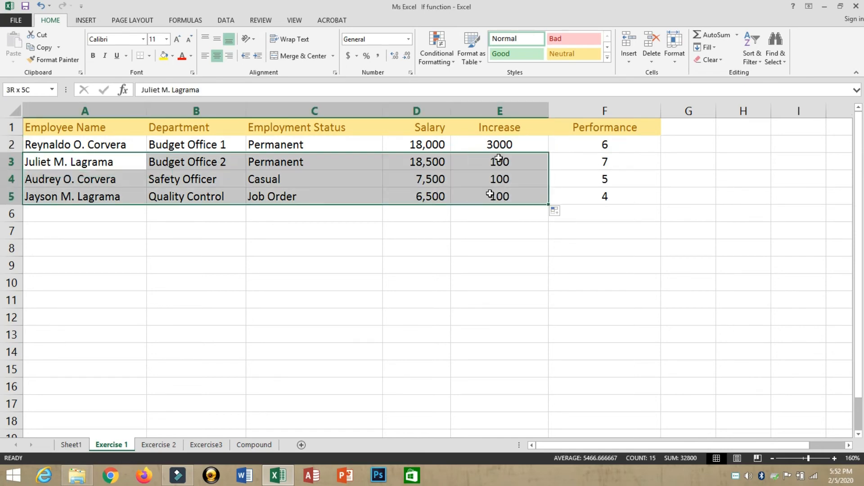
Change the Performance value tested by the E2 formula to 7 and copy the formula down to E5.
{"action": "left_click", "coordinate": [466, 144]}
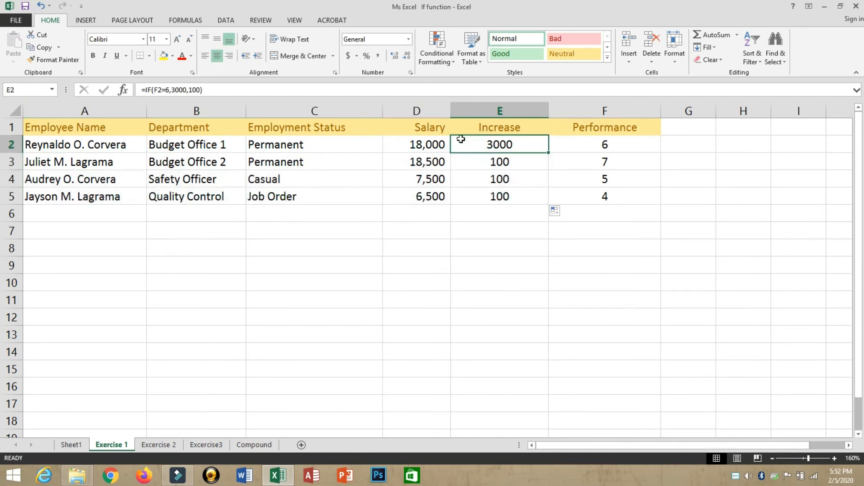
{"action": "left_click", "coordinate": [166, 90]}
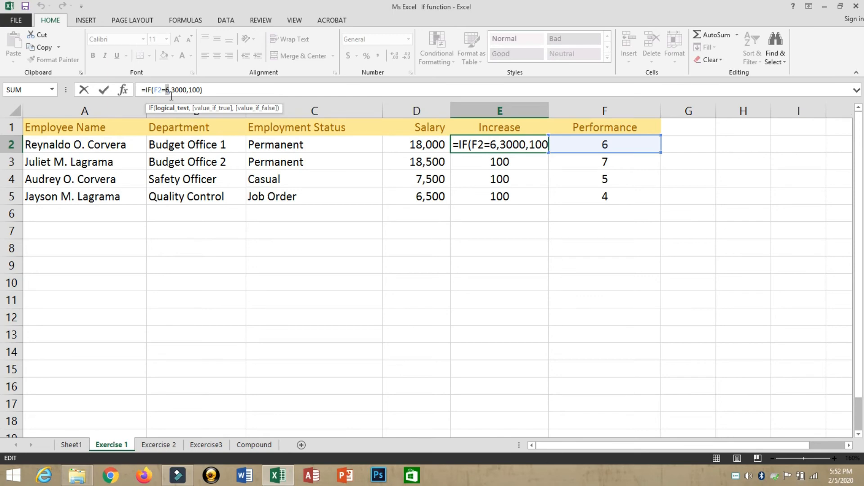
{"action": "type", "text": "7"}
{"action": "key", "text": "Return"}
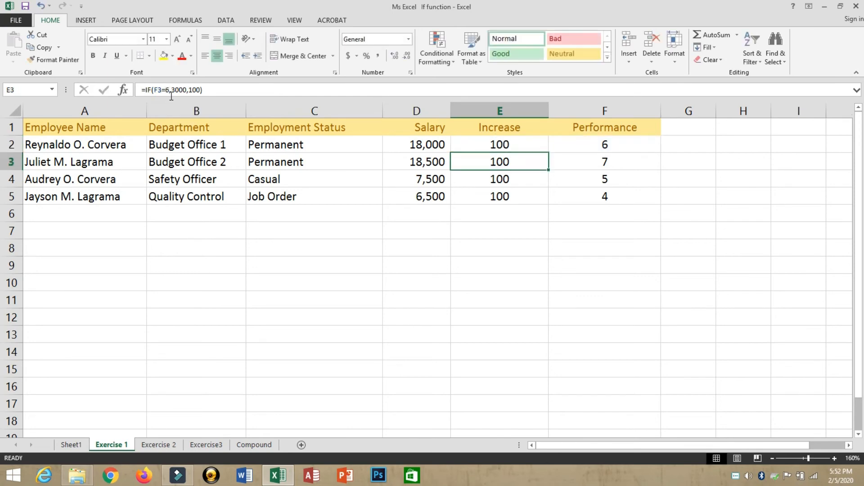
{"action": "key", "text": "Up"}
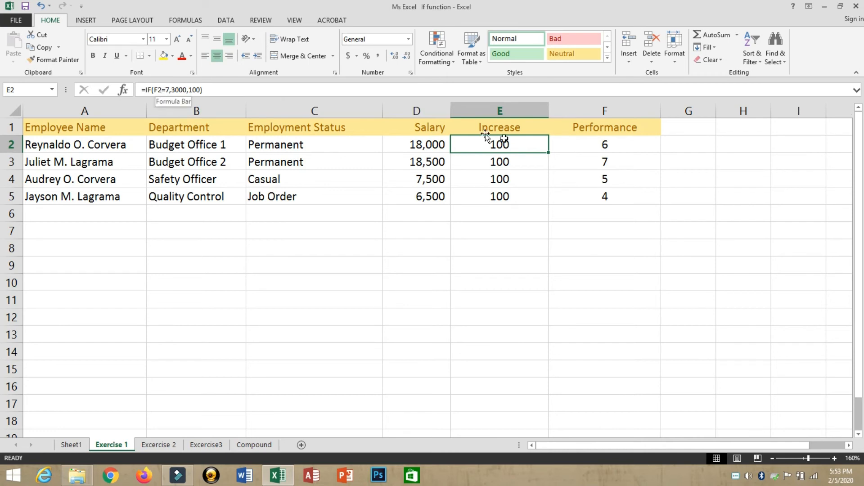
{"action": "left_click_drag", "start_coordinate": [548, 153], "coordinate": [547, 203]}
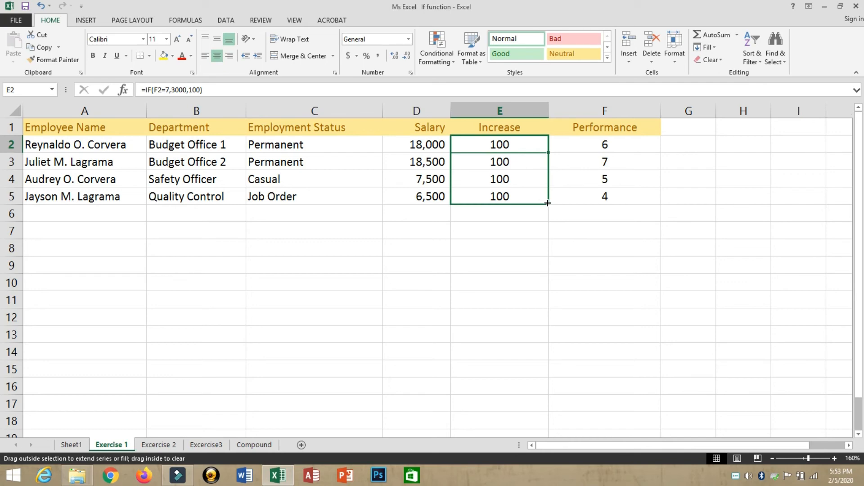
{"action": "left_click_drag", "start_coordinate": [547, 203], "coordinate": [547, 203]}
{"action": "left_click", "coordinate": [507, 160]}
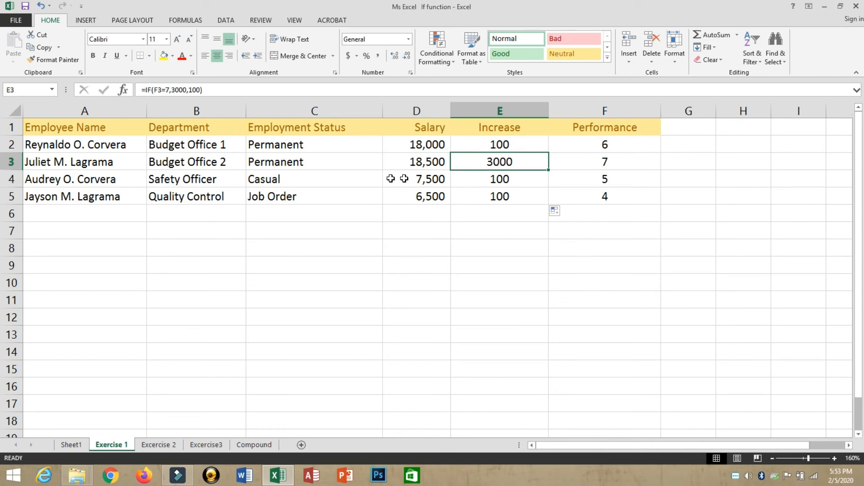
Edit the E2 formula to test whether F2 equals 5 and return 500 when true.
{"action": "left_click", "coordinate": [482, 143]}
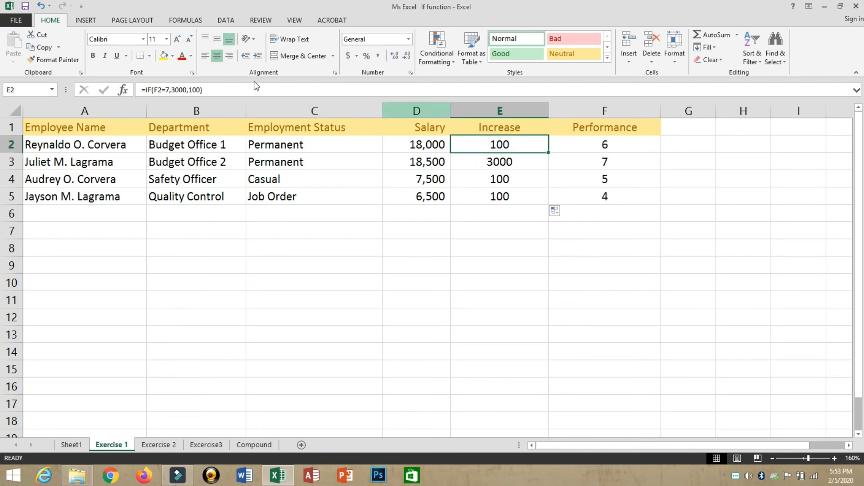
{"action": "left_click", "coordinate": [169, 91]}
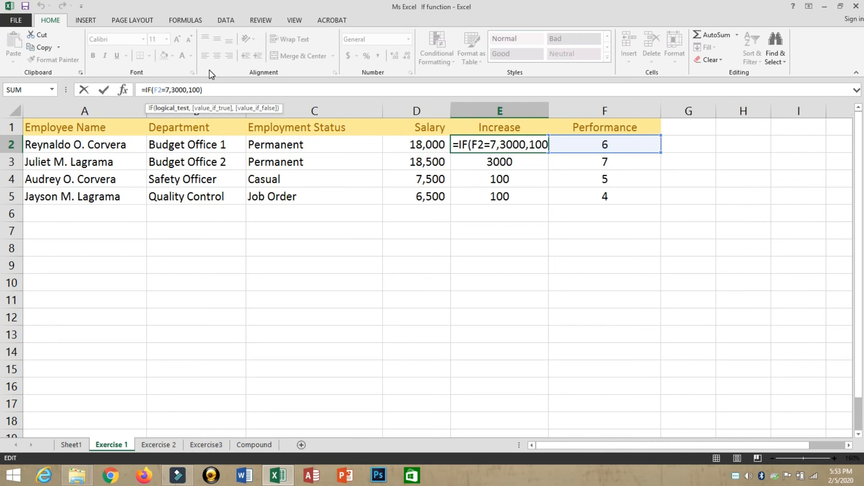
{"action": "key", "text": "shift+Right"}
{"action": "type", "text": "5"}
{"action": "key", "text": "Right"}
{"action": "key", "text": "shift+Right"}
{"action": "key", "text": "shift+Right"}
{"action": "key", "text": "shift+Right"}
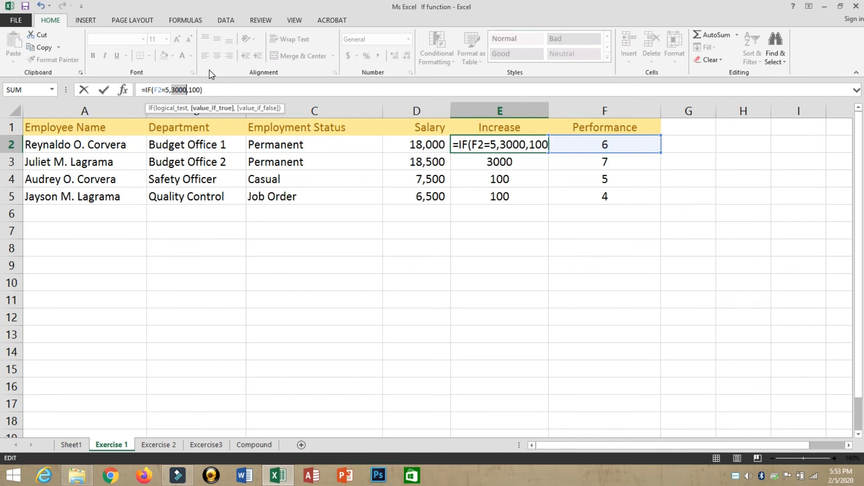
{"action": "type", "text": "500"}
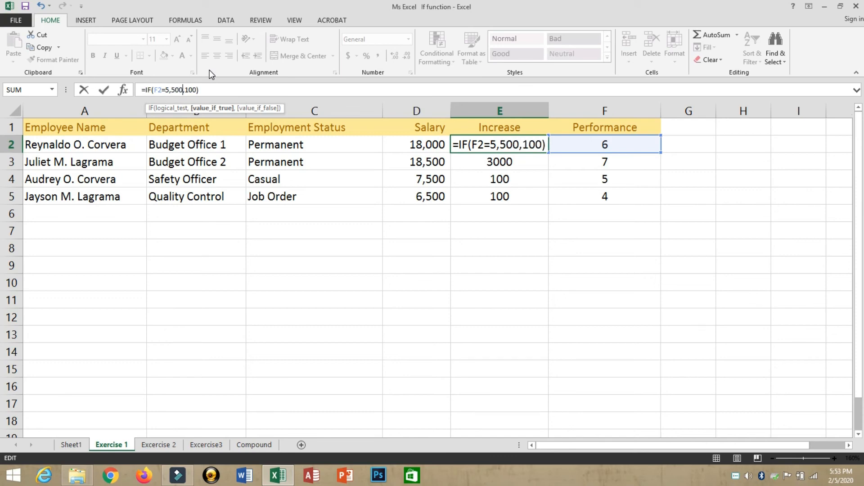
{"action": "key", "text": "Return"}
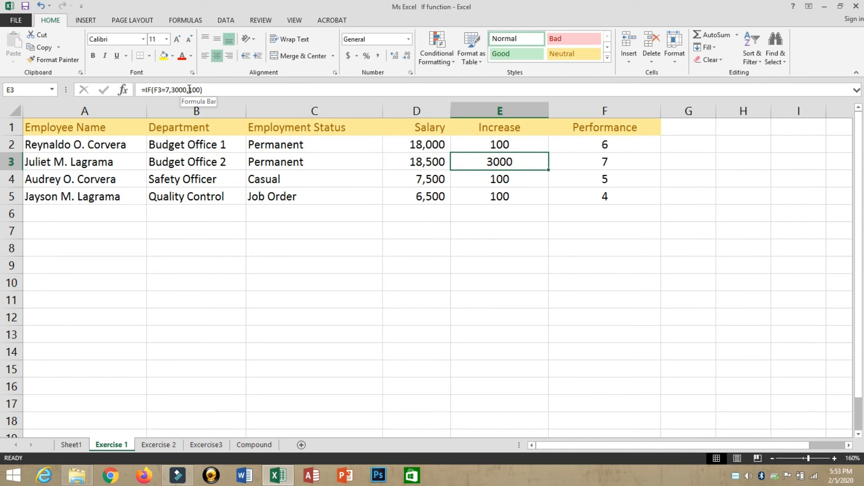
Check the value-if-false argument of the E3 formula, then copy the E2 formula down the Increase column.
{"action": "left_click", "coordinate": [189, 90]}
{"action": "left_click_drag", "start_coordinate": [189, 90], "coordinate": [201, 89]}
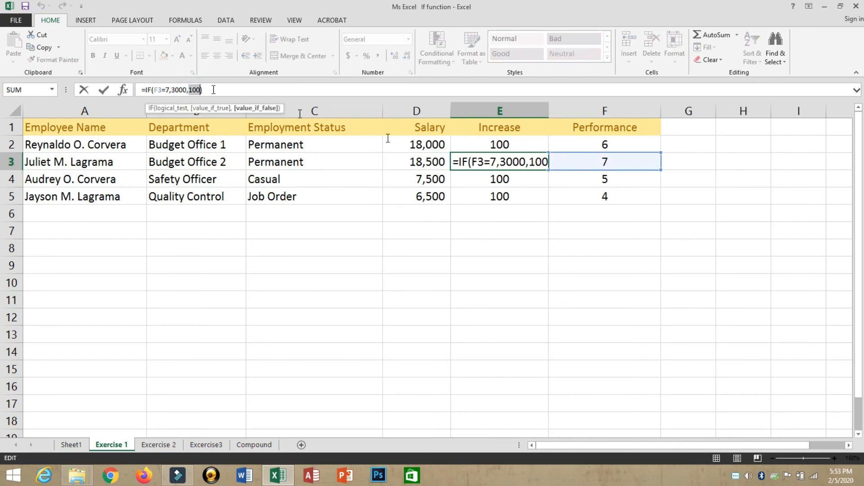
{"action": "key", "text": "Return"}
{"action": "left_click", "coordinate": [517, 145]}
{"action": "left_click_drag", "start_coordinate": [546, 152], "coordinate": [563, 177]}
{"action": "left_click", "coordinate": [482, 179]}
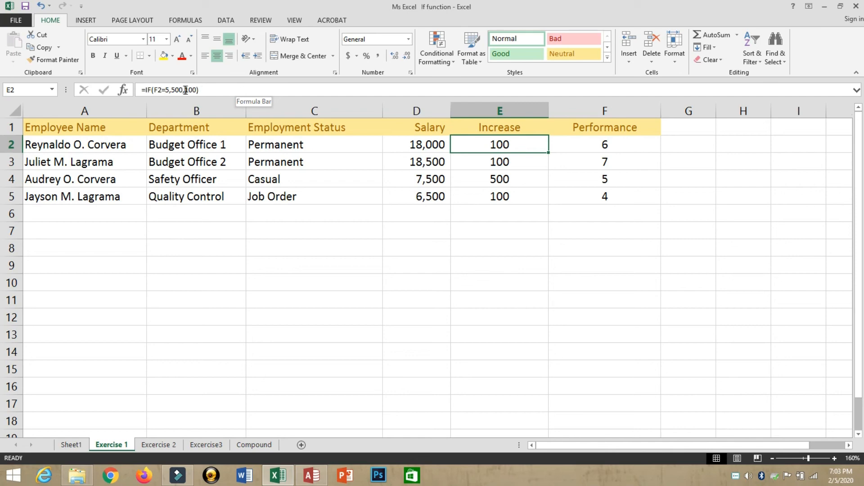
Revise the E2 formula to return 5000 when F2 is greater than or equal to 6, and copy it down to E5.
{"action": "left_click", "coordinate": [167, 90]}
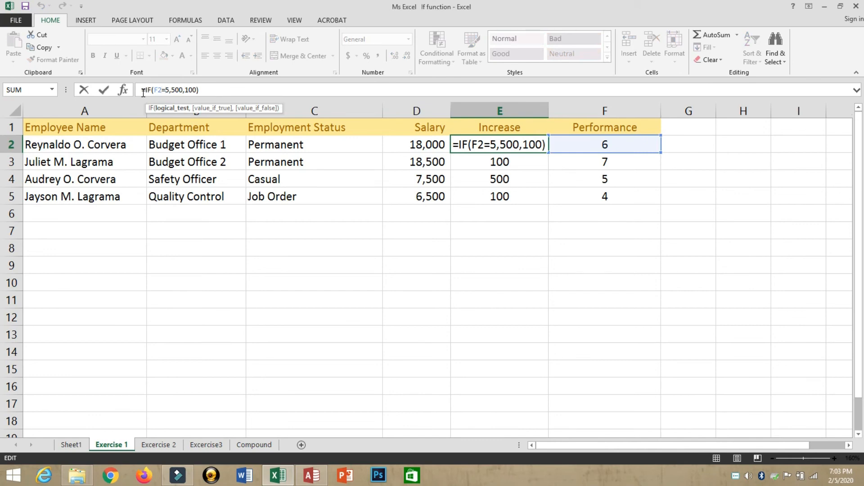
{"action": "type", "text": ">"}
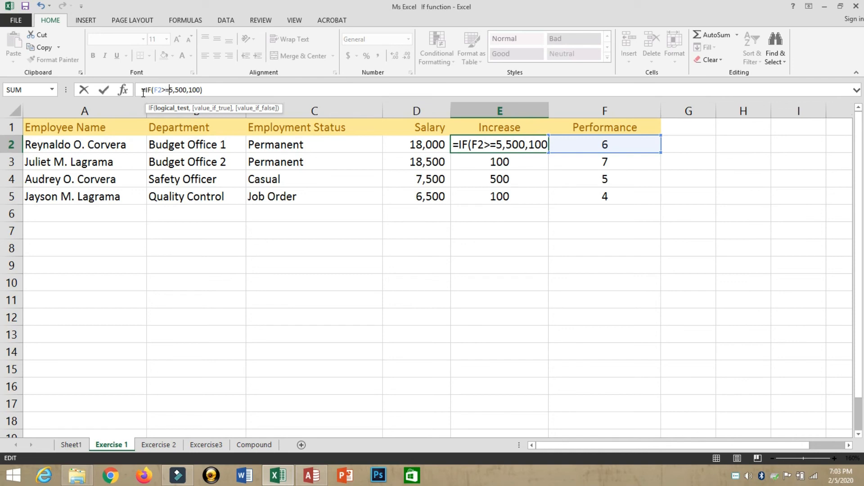
{"action": "key", "text": "shift+Right"}
{"action": "type", "text": "6"}
{"action": "left_click", "coordinate": [184, 89]}
{"action": "type", "text": "0"}
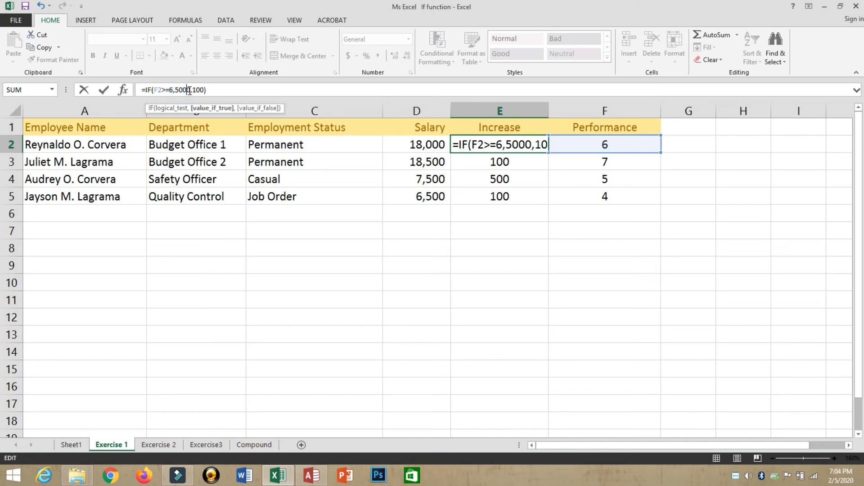
{"action": "key", "text": "Return"}
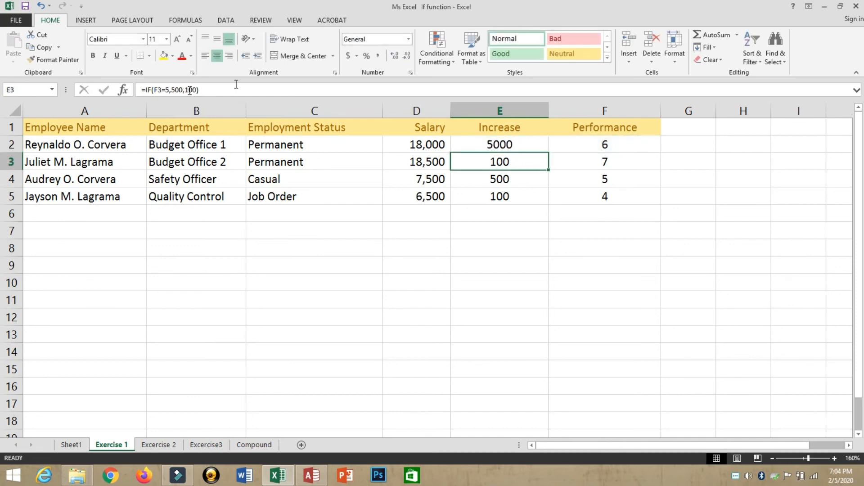
{"action": "left_click", "coordinate": [497, 142]}
{"action": "left_click_drag", "start_coordinate": [548, 153], "coordinate": [549, 203]}
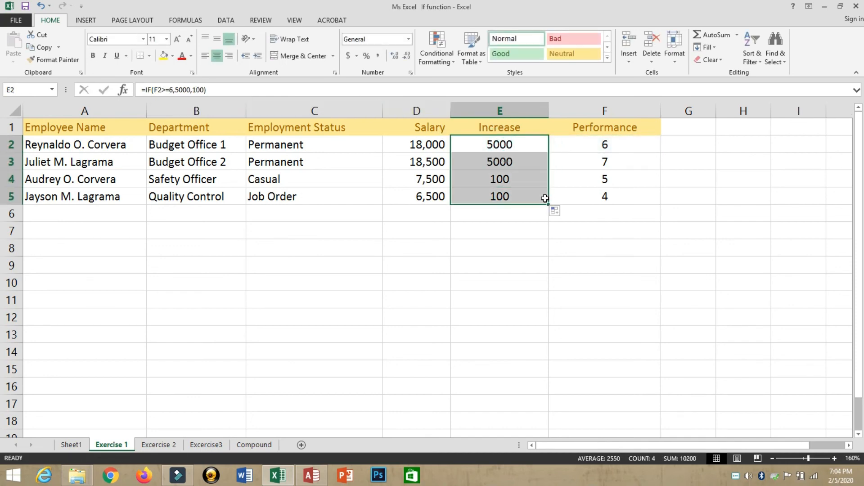
Compare the increases in rows 2 and 3 with their Performance ratings and the condition in the E2 formula.
{"action": "left_click", "coordinate": [503, 180]}
{"action": "left_click", "coordinate": [481, 147]}
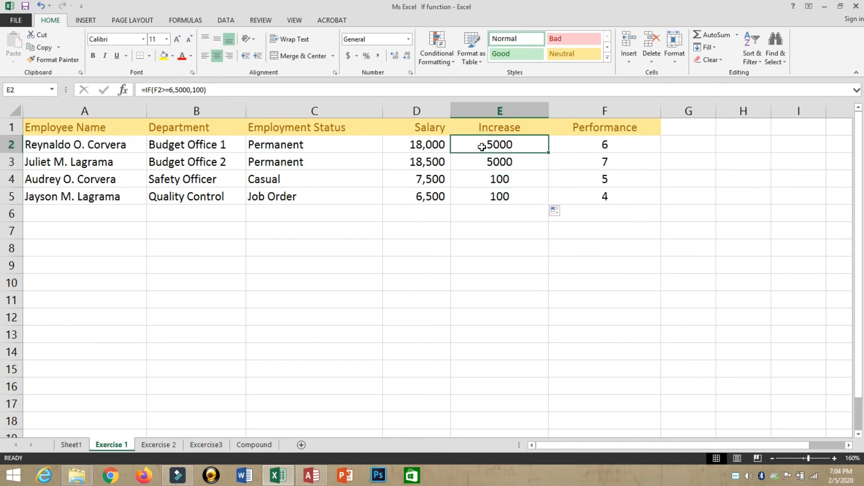
{"action": "left_click_drag", "start_coordinate": [18, 143], "coordinate": [12, 162]}
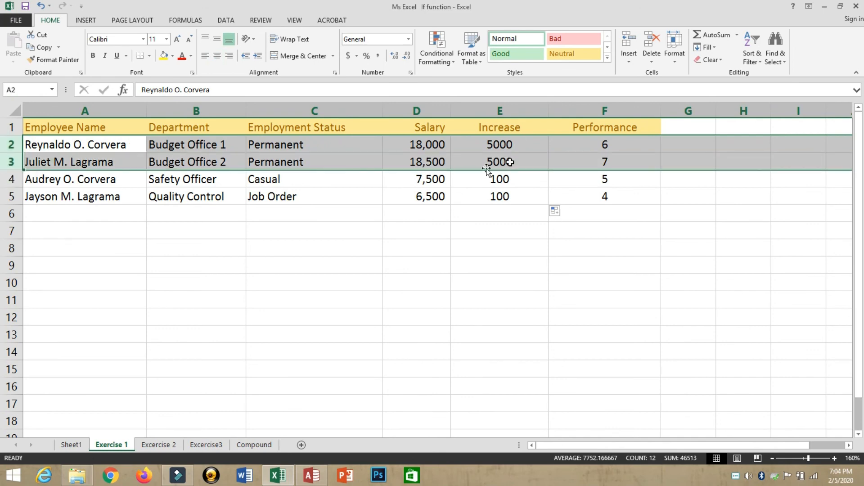
{"action": "left_click", "coordinate": [516, 143]}
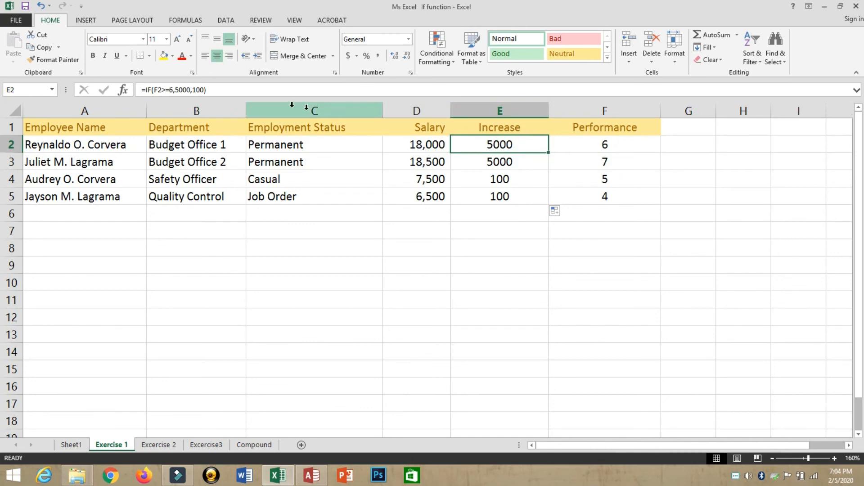
{"action": "left_click", "coordinate": [604, 162]}
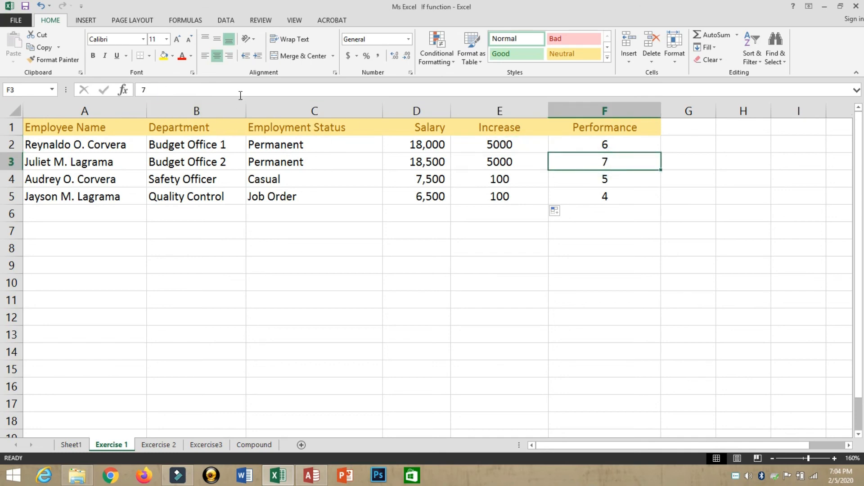
{"action": "left_click", "coordinate": [468, 145]}
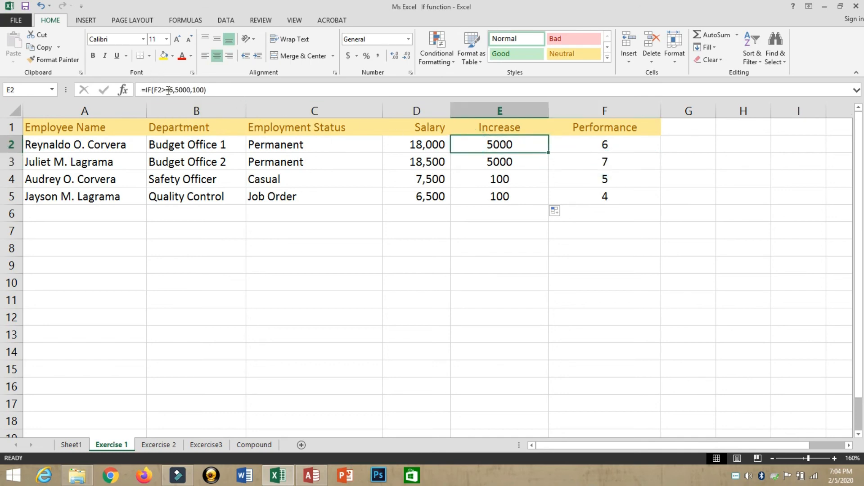
{"action": "left_click", "coordinate": [595, 149]}
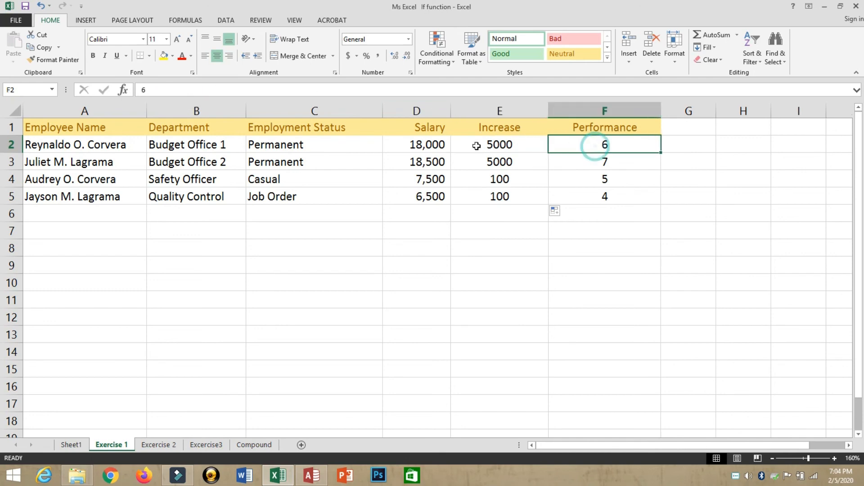
Review the records in rows 2 and 3, and compare the increases in rows 4 and 5 with their Performance ratings.
{"action": "left_click_drag", "start_coordinate": [78, 141], "coordinate": [580, 168]}
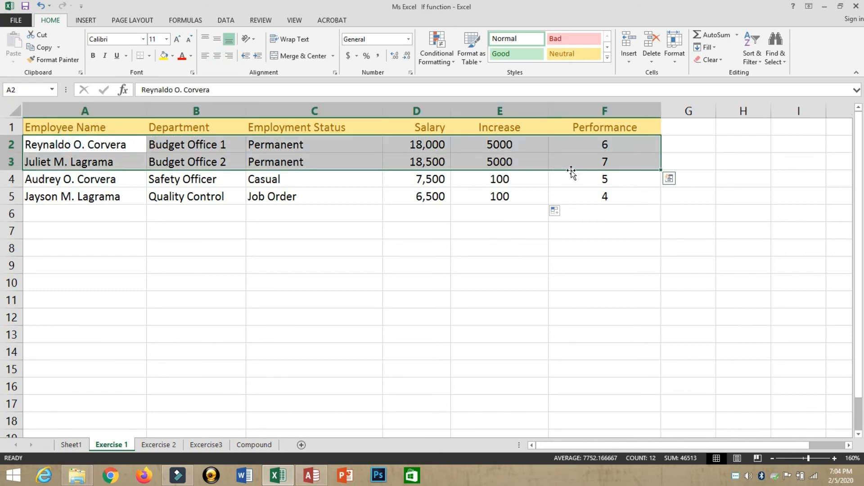
{"action": "left_click_drag", "start_coordinate": [487, 183], "coordinate": [504, 196]}
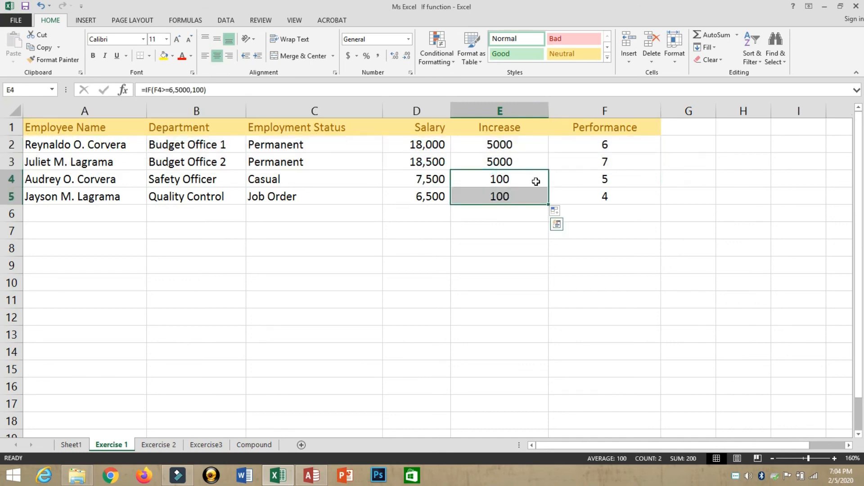
{"action": "left_click", "coordinate": [618, 182]}
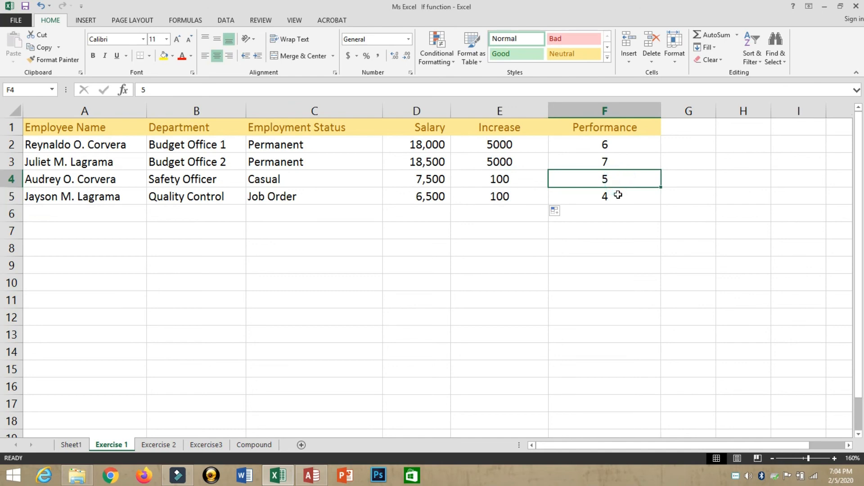
{"action": "left_click", "coordinate": [618, 195]}
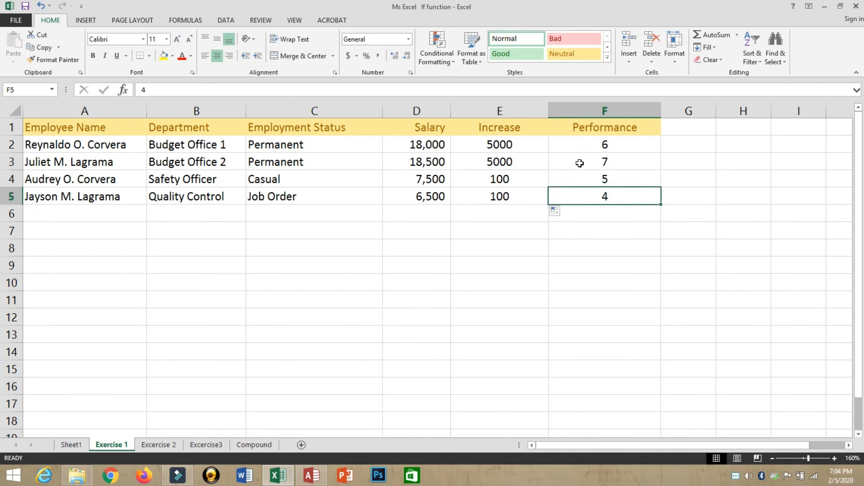
Set the Performance ratings in F2 and F3 to 2.
{"action": "left_click", "coordinate": [581, 146]}
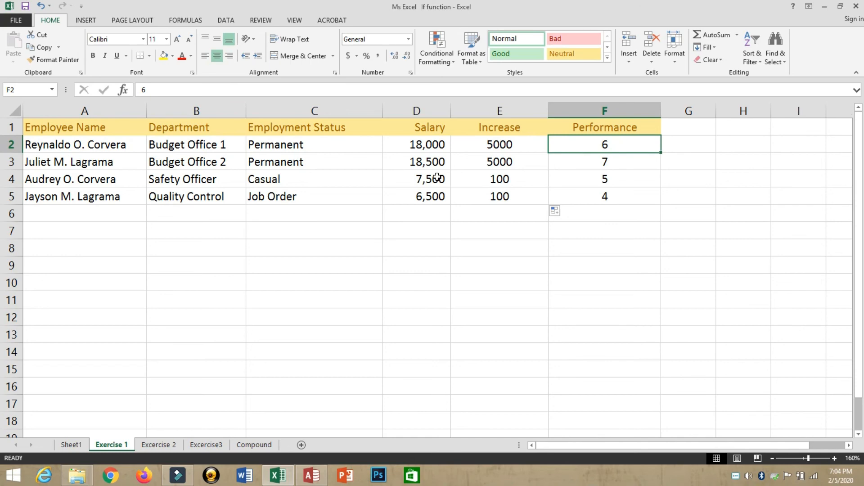
{"action": "type", "text": "2"}
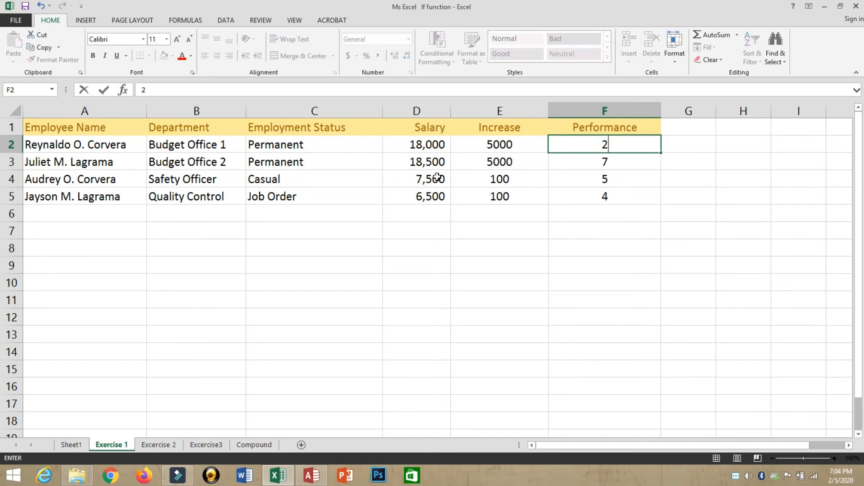
{"action": "key", "text": "Return"}
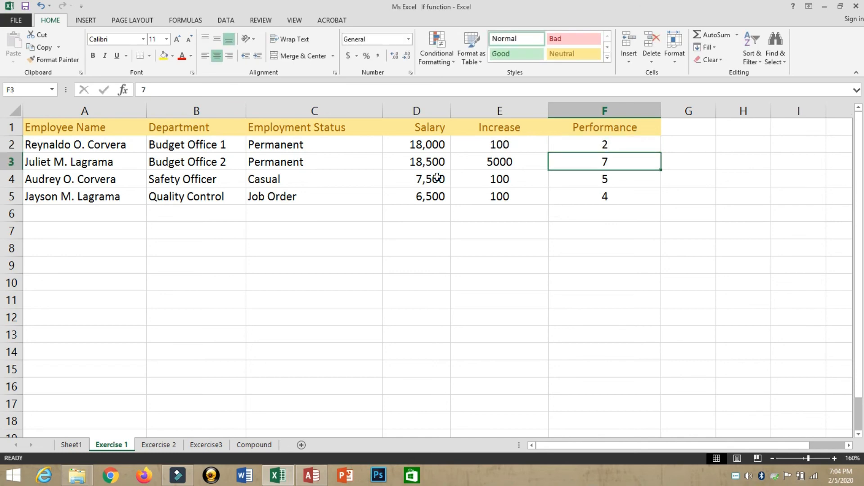
{"action": "type", "text": "2"}
{"action": "key", "text": "Return"}
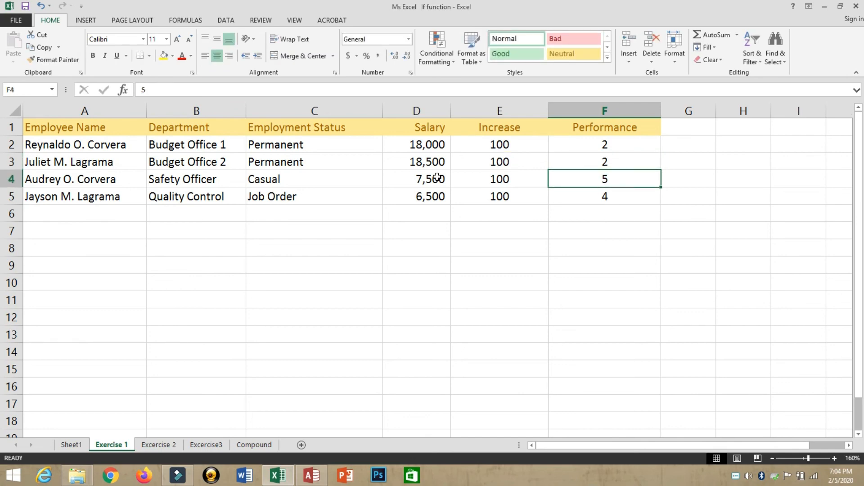
Enter Performance ratings of 7 in F4 and 8 in F5, and revise F4 to 9.
{"action": "type", "text": "7"}
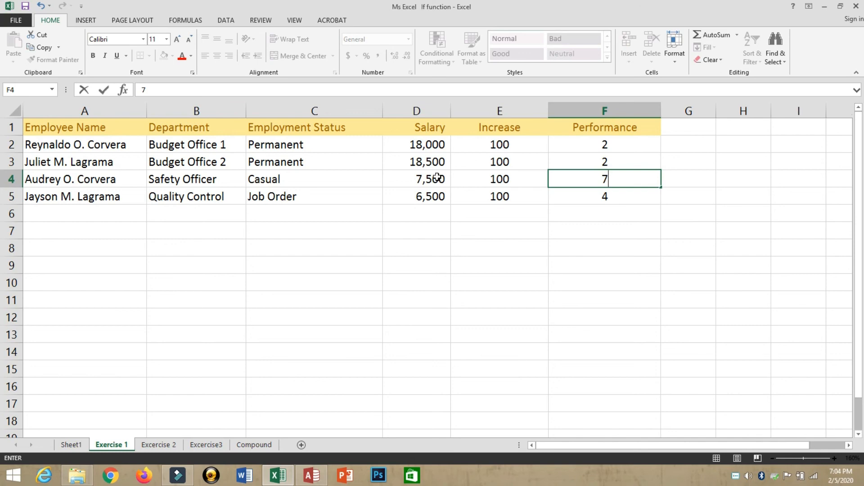
{"action": "key", "text": "Left"}
{"action": "key", "text": "Right"}
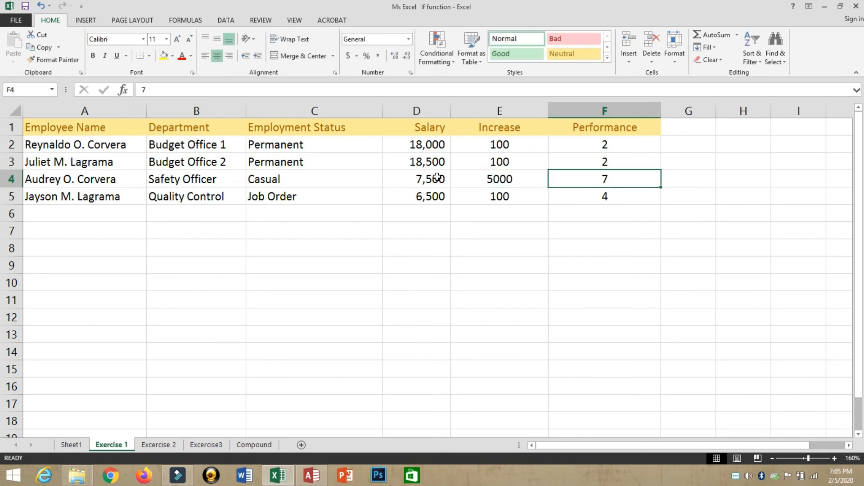
{"action": "key", "text": "Down"}
{"action": "type", "text": "8"}
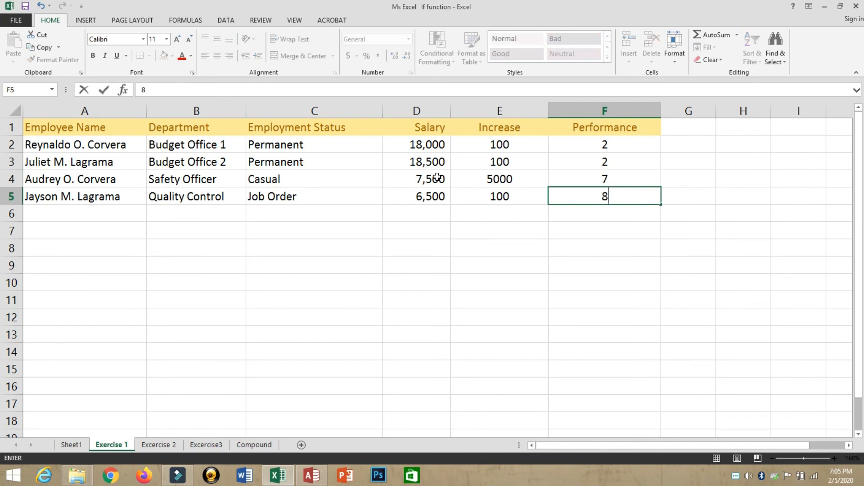
{"action": "key", "text": "Up"}
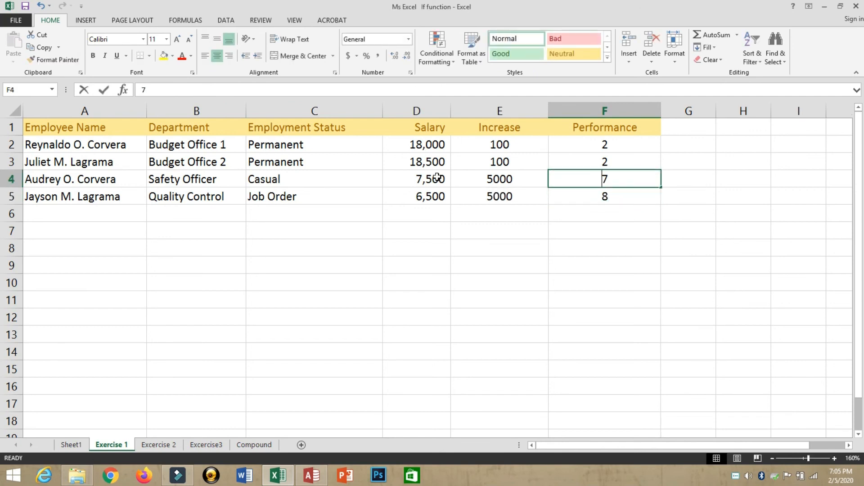
{"action": "type", "text": "9"}
{"action": "key", "text": "Up"}
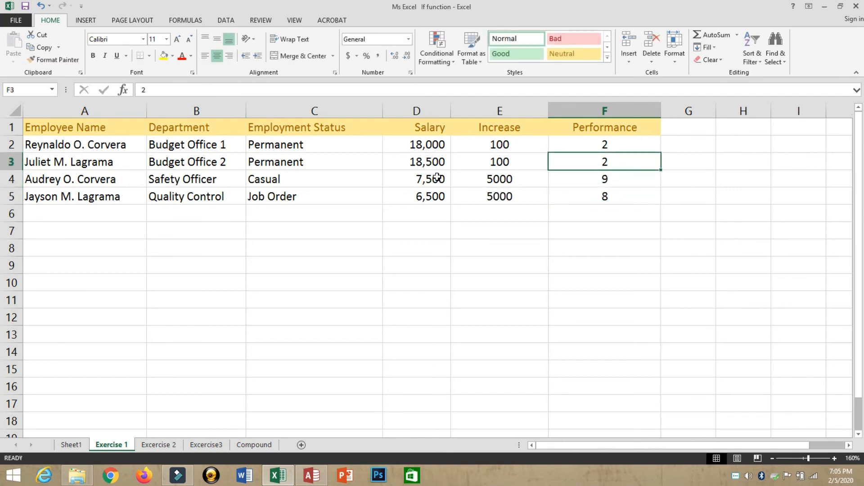